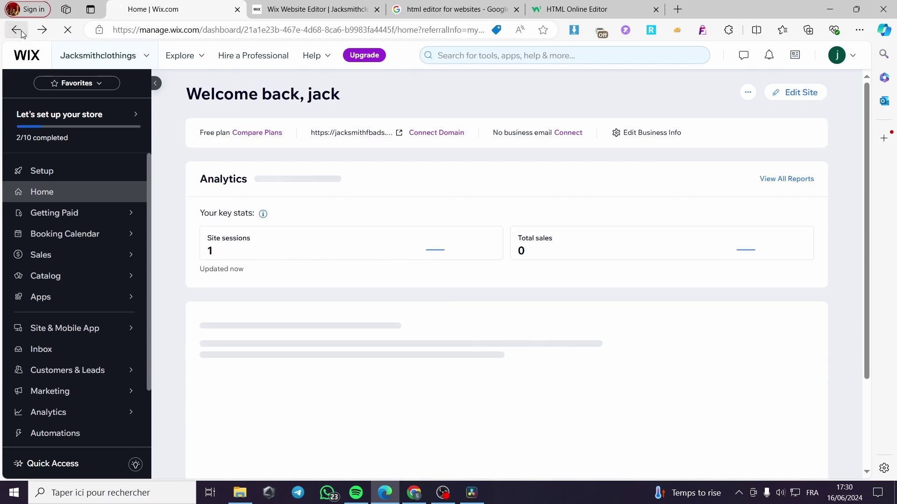
Step: Open the Jacksmithclothings site from the account's site list and bring up its page in the website editor
left_click(37, 54)
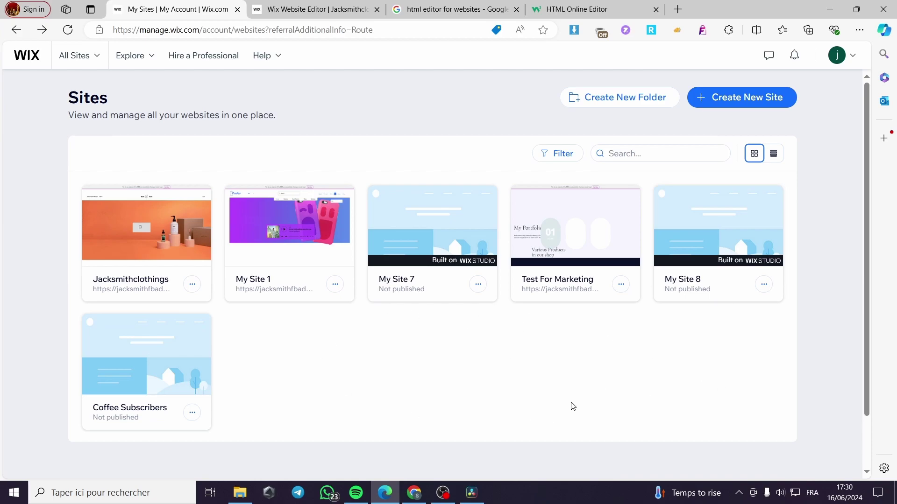
mouse_move(120, 226)
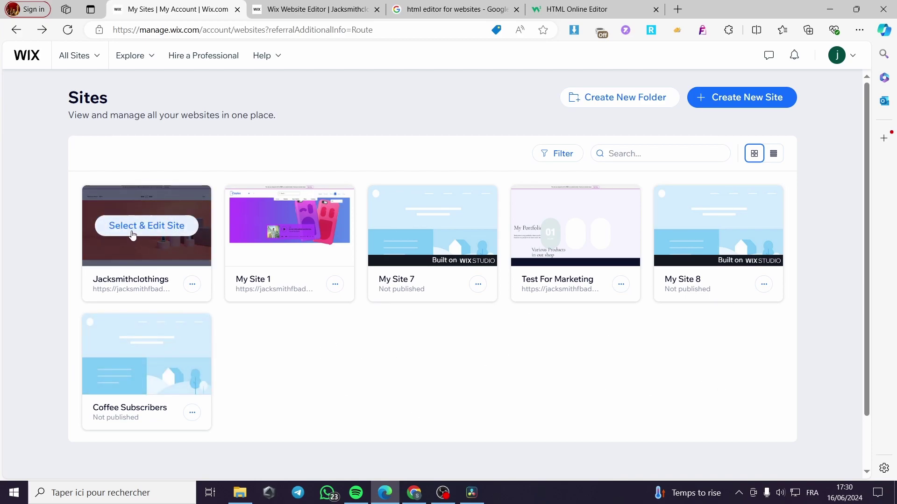
left_click(133, 231)
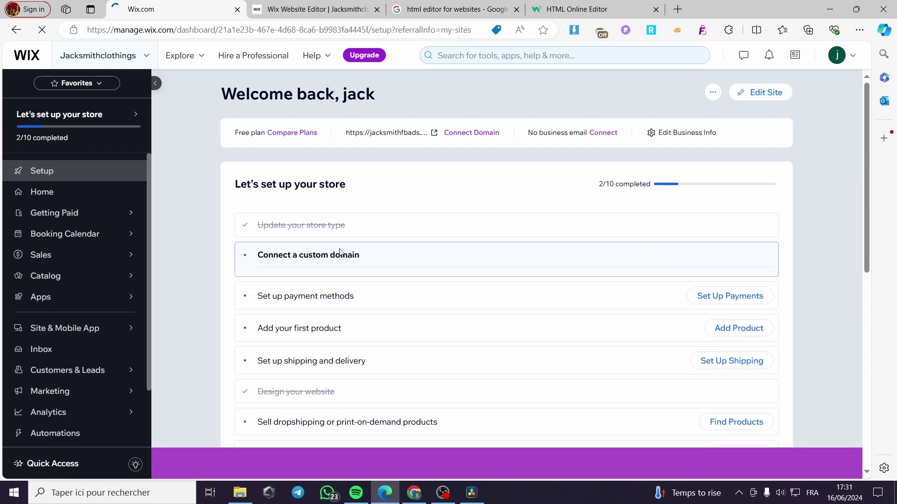
left_click(774, 99)
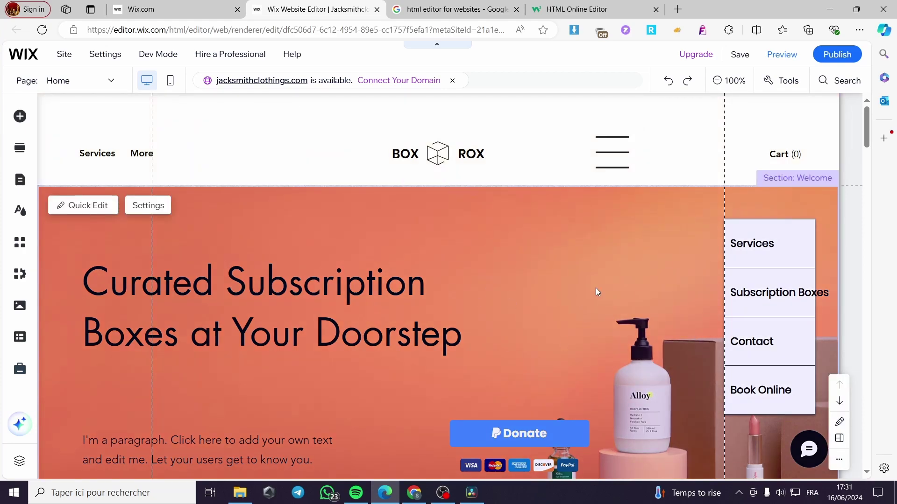
Step: Dismiss the custom domain availability notice in the website editor
scroll(589, 289, "down", 4)
scroll(274, 301, "down", 10)
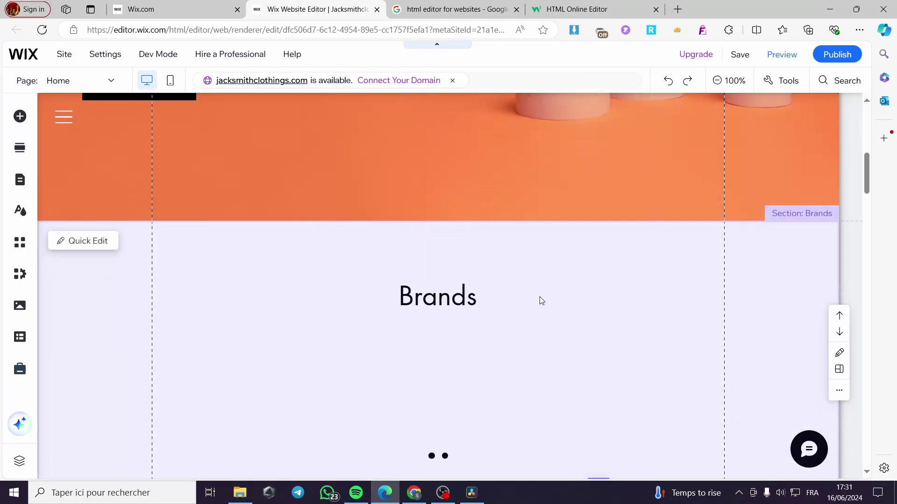
scroll(373, 303, "down", 3)
scroll(380, 300, "up", 11)
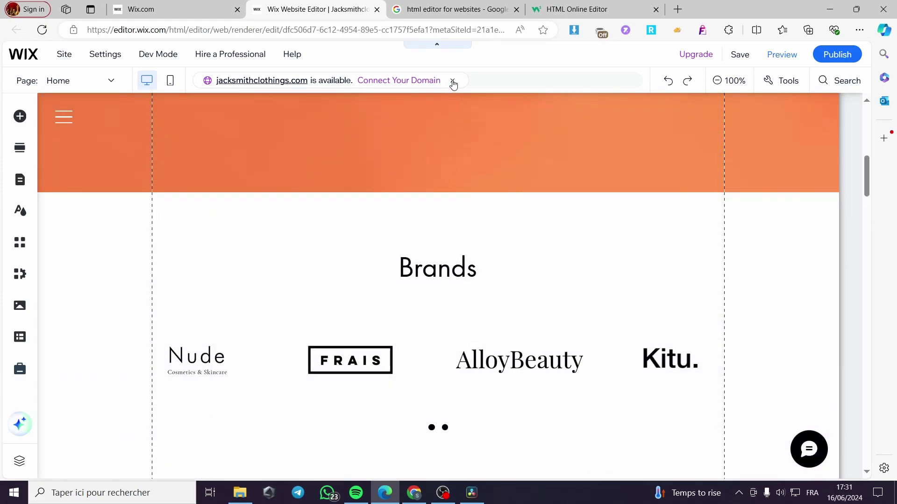
left_click(453, 84)
Step: Examine the home page layout in the editor, covering the Welcome, Brands, How It Works and Our Boxes sections
scroll(463, 161, "up", 5)
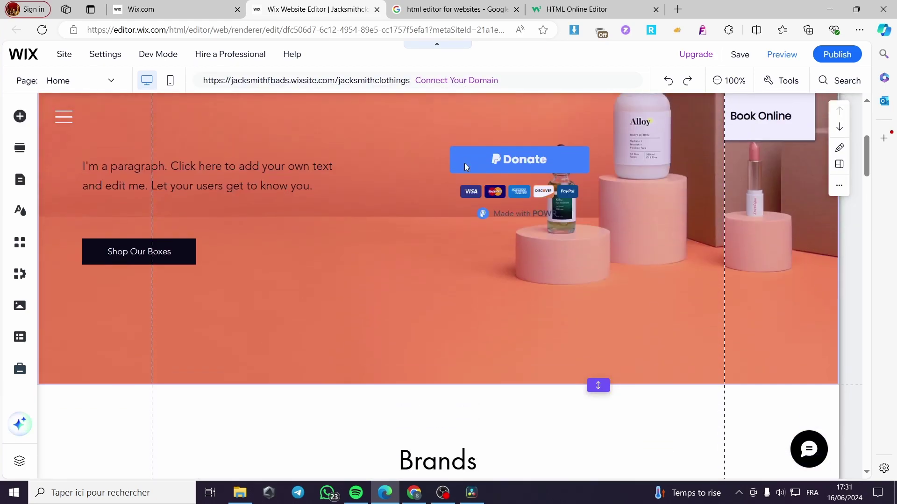
scroll(549, 304, "up", 4)
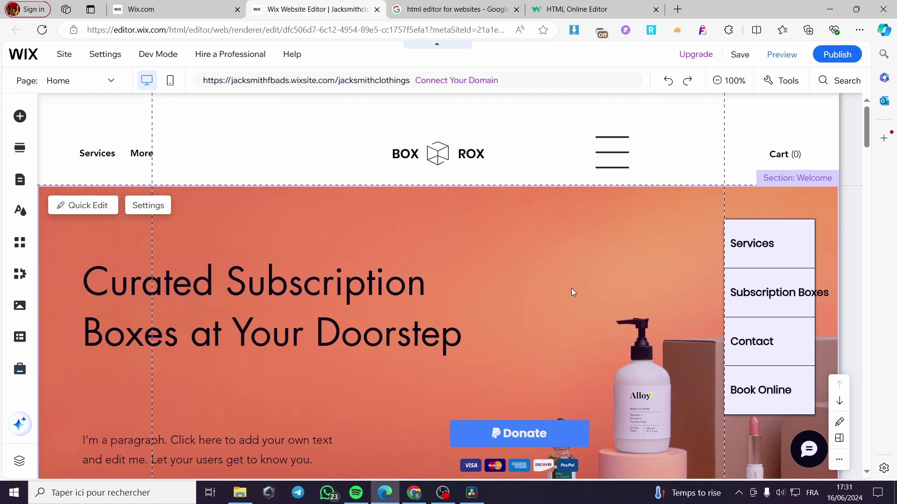
scroll(565, 286, "down", 4)
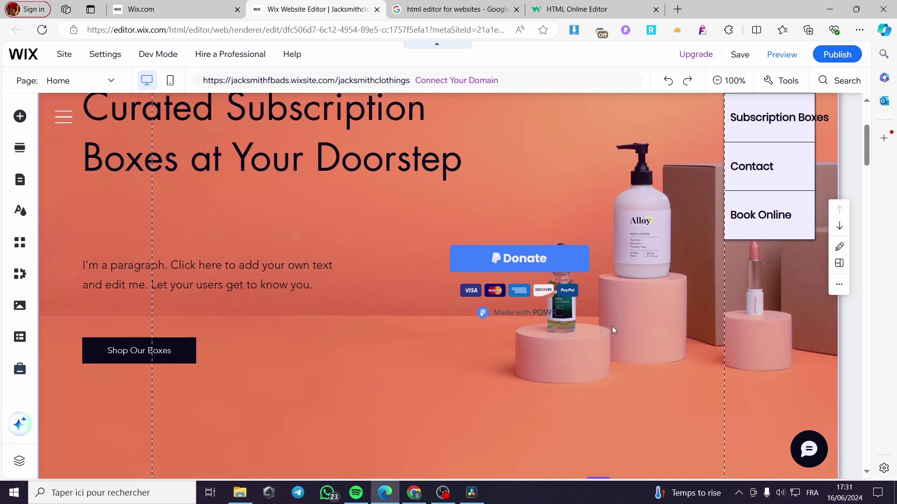
scroll(532, 292, "down", 12)
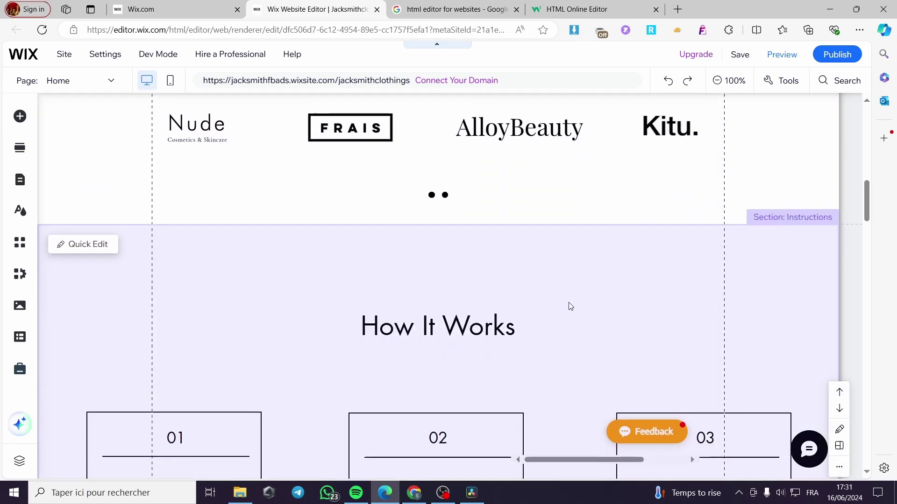
scroll(376, 287, "down", 5)
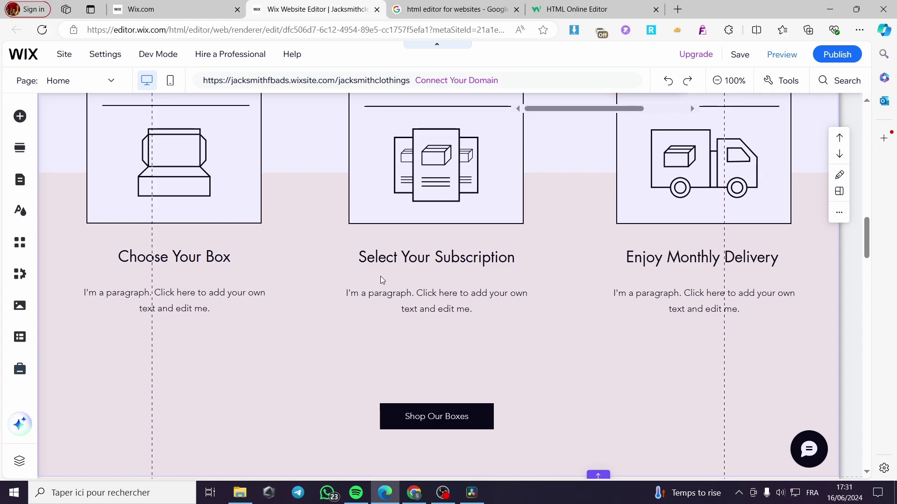
scroll(497, 284, "down", 5)
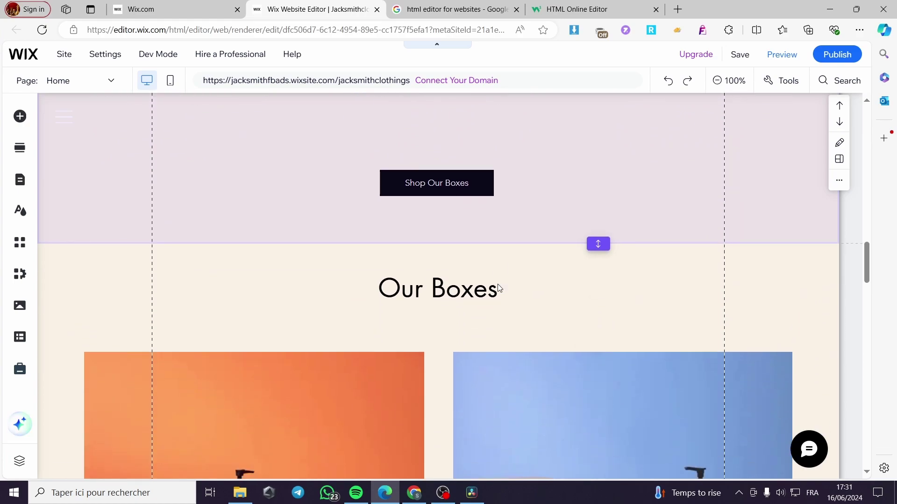
scroll(455, 259, "up", 1)
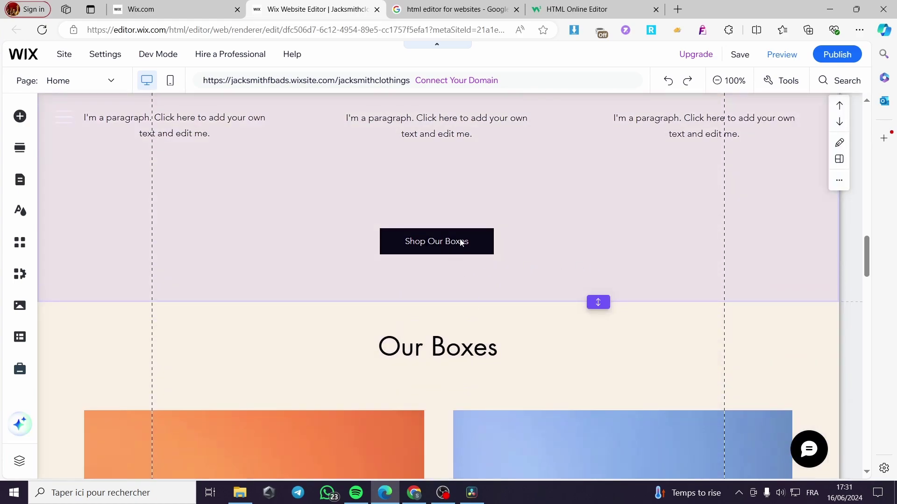
scroll(441, 245, "up", 2)
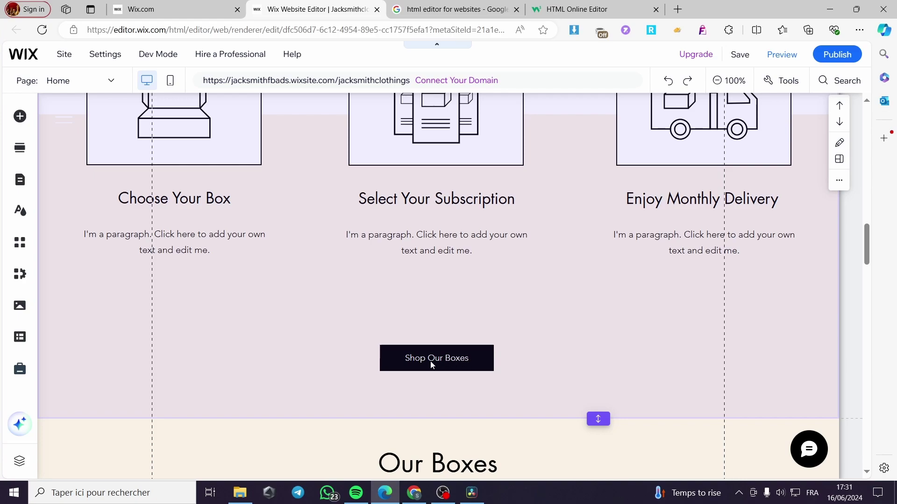
scroll(413, 364, "up", 1)
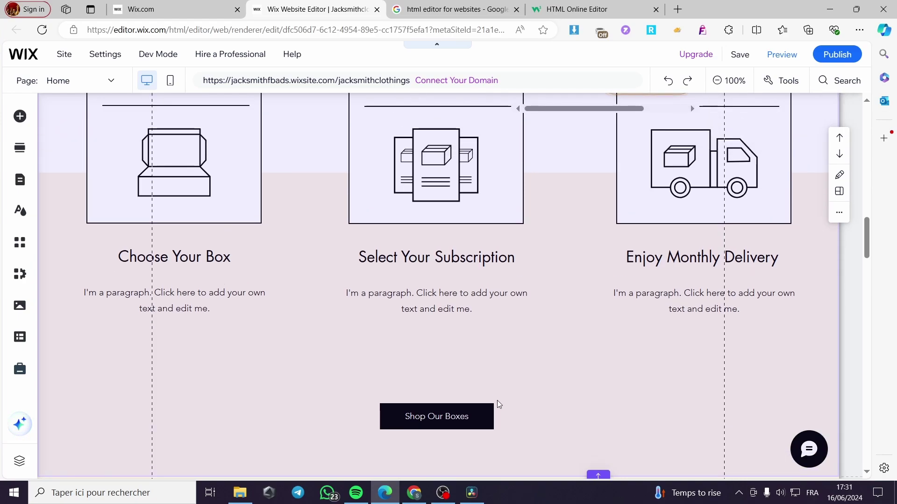
scroll(498, 409, "down", 2)
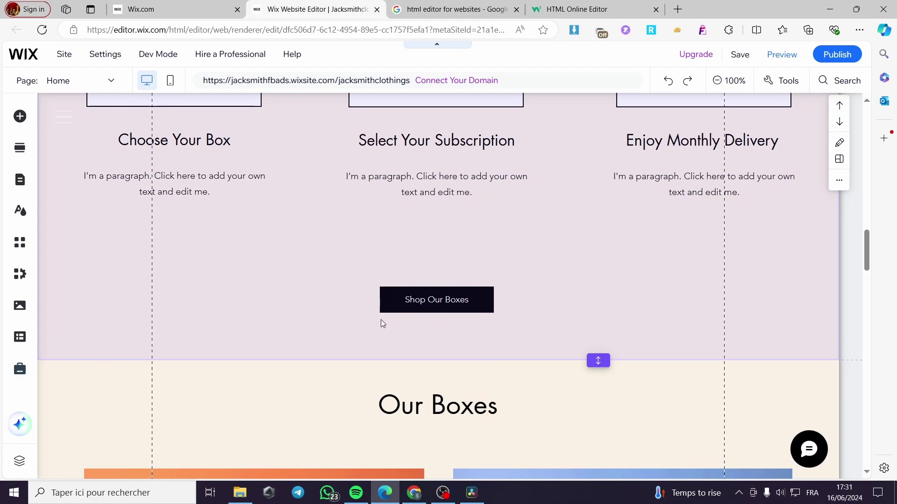
scroll(508, 314, "up", 5)
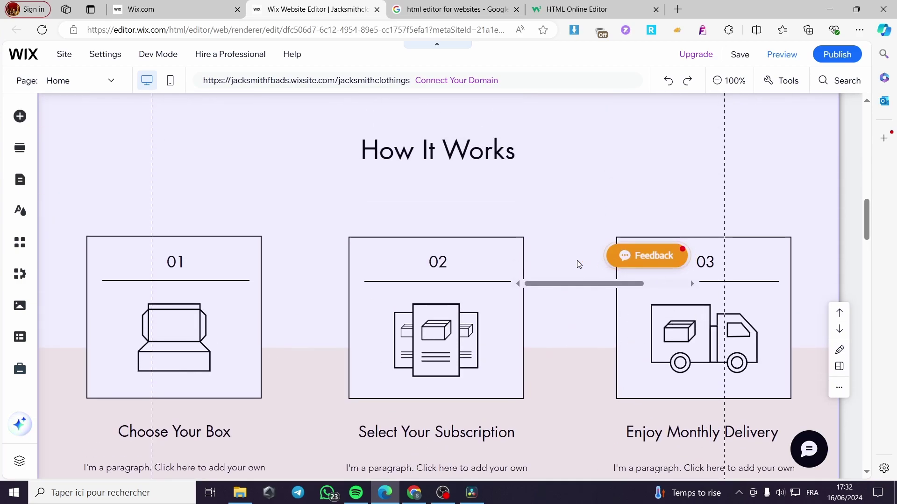
scroll(125, 304, "up", 5)
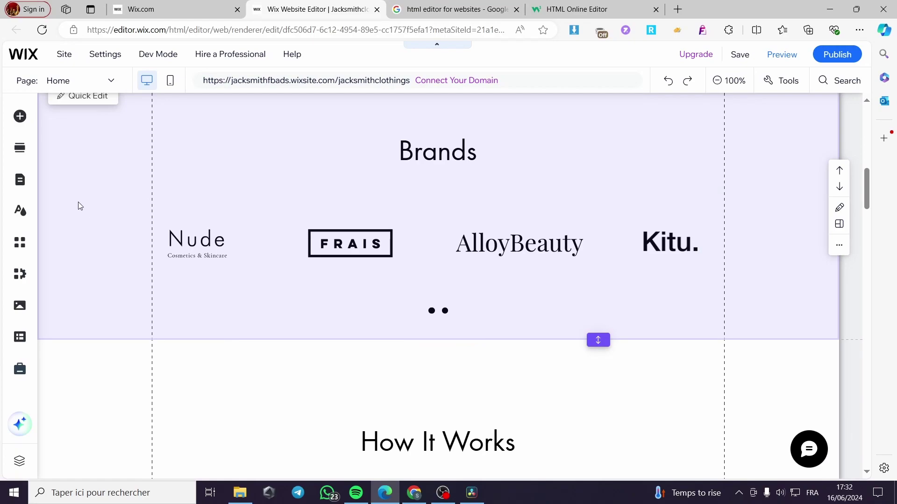
scroll(566, 315, "down", 10)
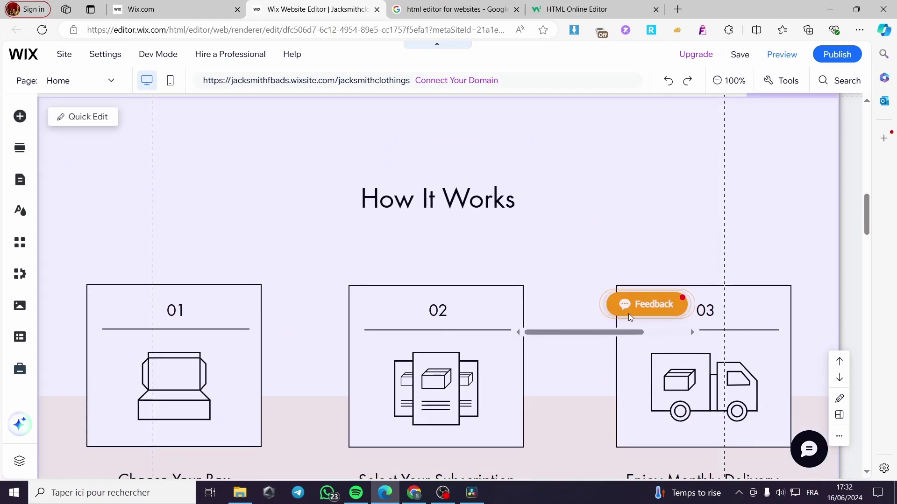
scroll(473, 293, "down", 11)
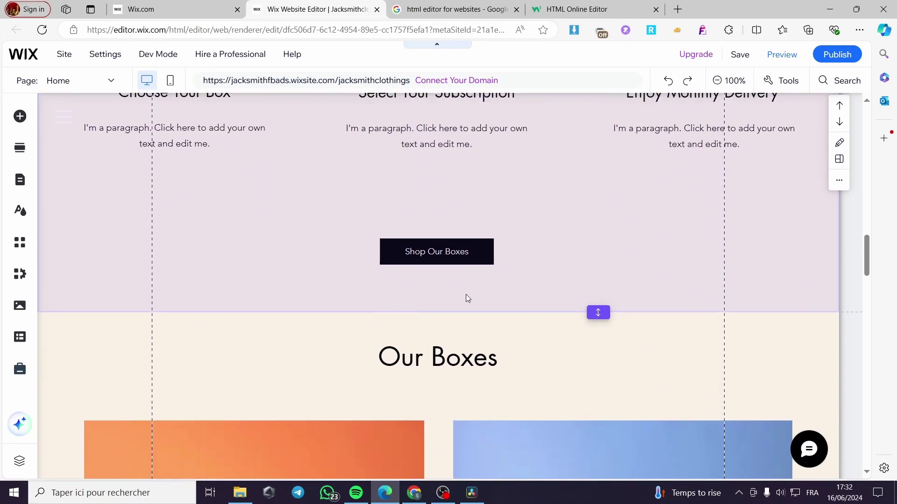
scroll(547, 307, "up", 6)
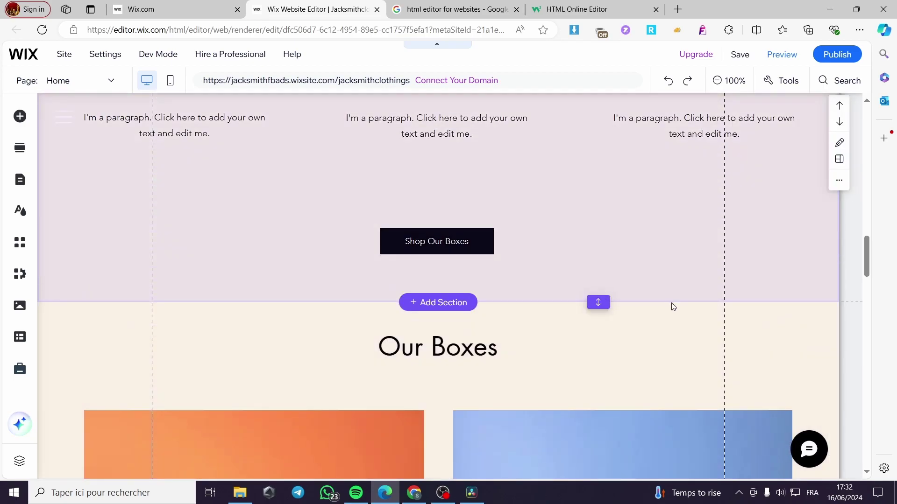
scroll(528, 258, "up", 12)
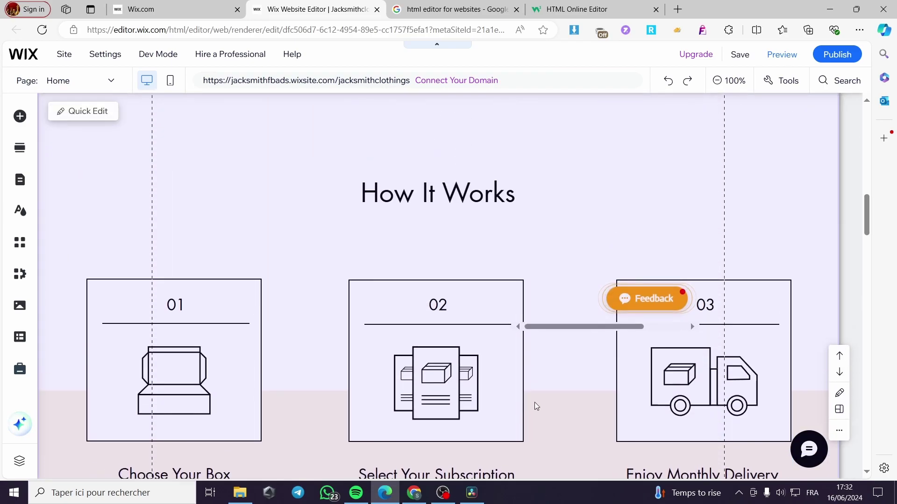
scroll(533, 415, "up", 6)
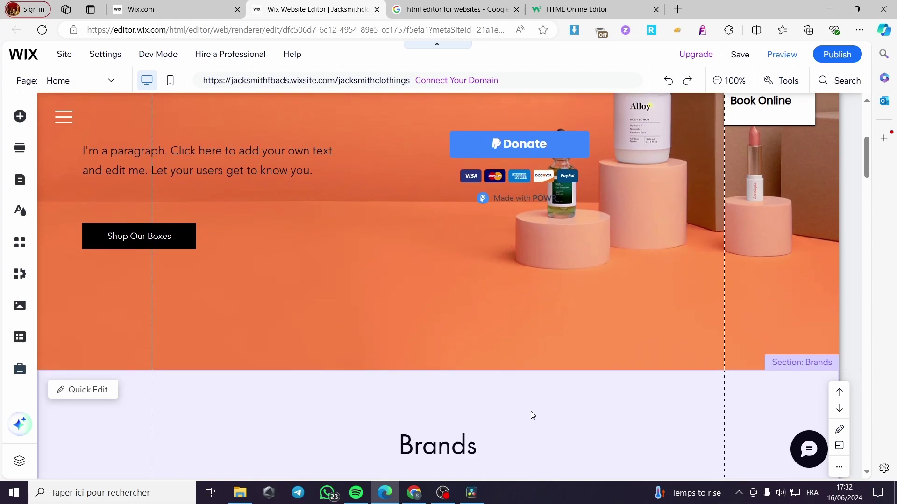
scroll(532, 417, "up", 6)
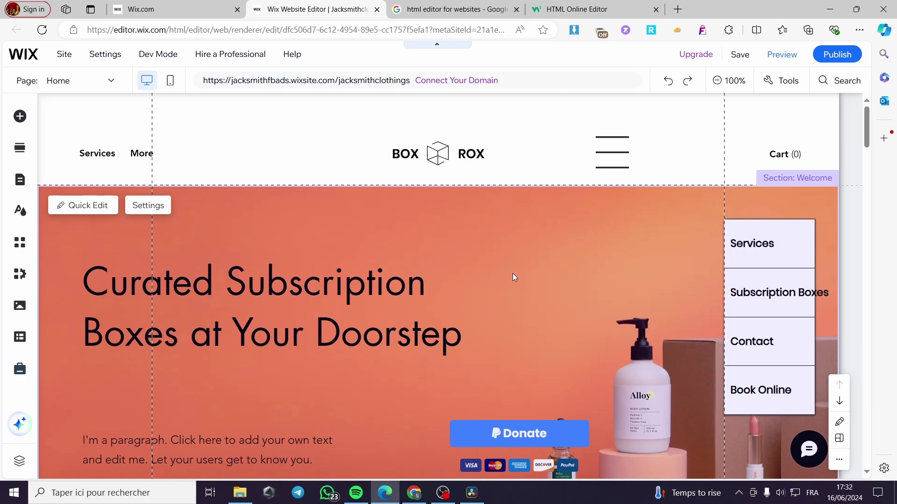
Step: Preview the site and open its live published version in a separate browser tab
mouse_move(829, 66)
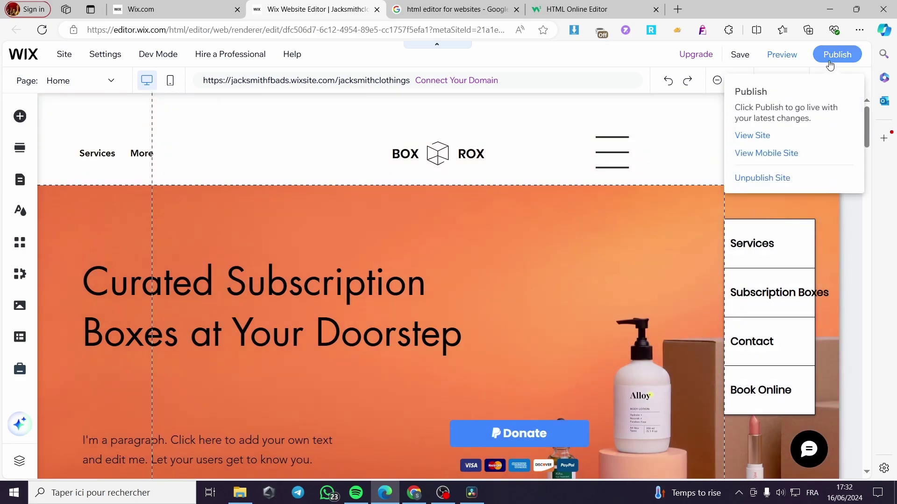
mouse_move(777, 56)
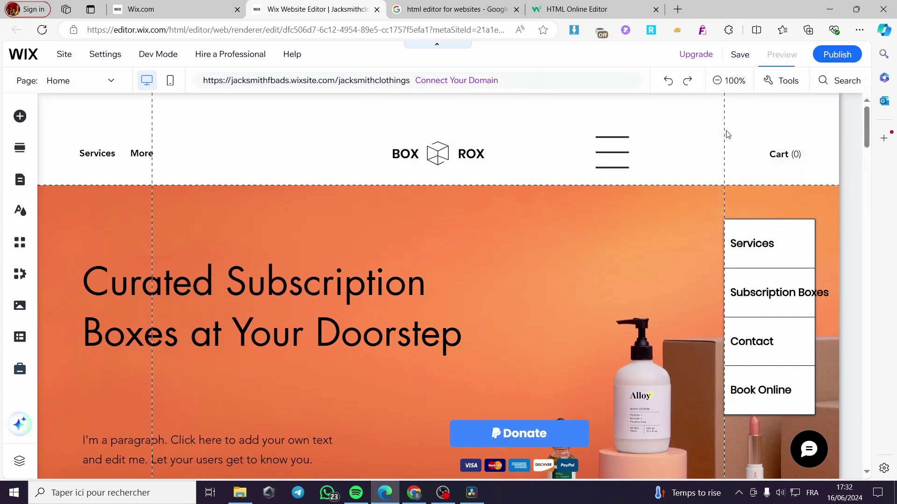
left_click(776, 66)
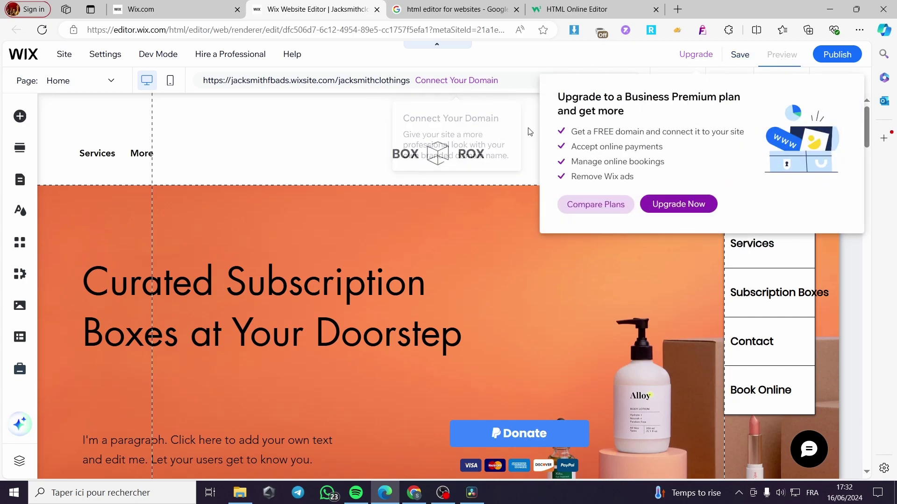
mouse_move(838, 55)
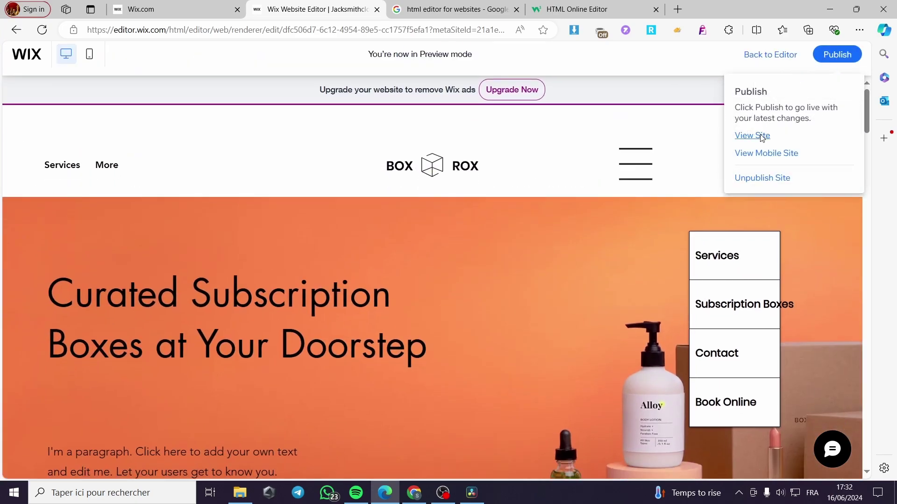
left_click(762, 135)
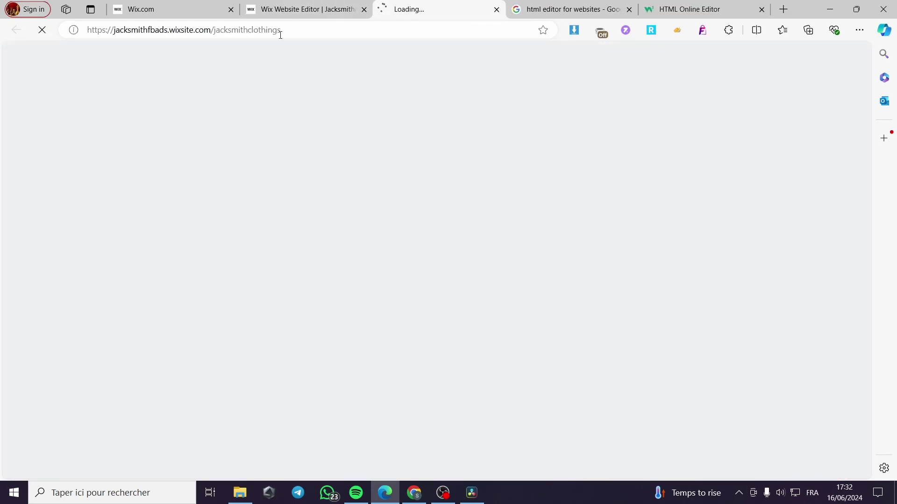
left_click(289, 9)
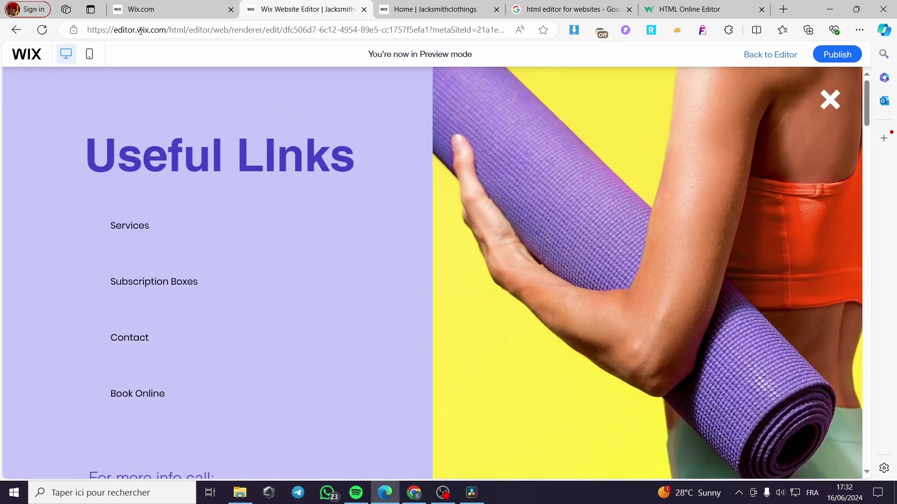
left_click(387, 10)
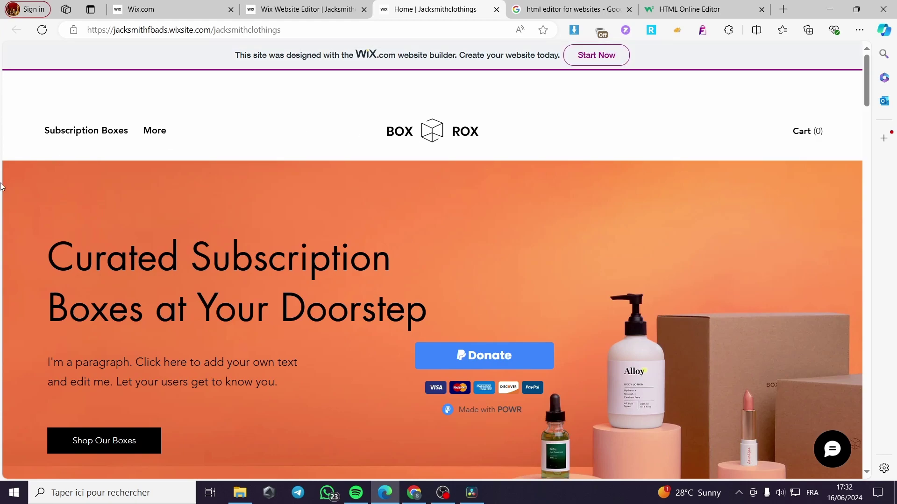
Step: Examine the browser's context options for the hero image and the blank Brands area of the live site
scroll(673, 254, "down", 3)
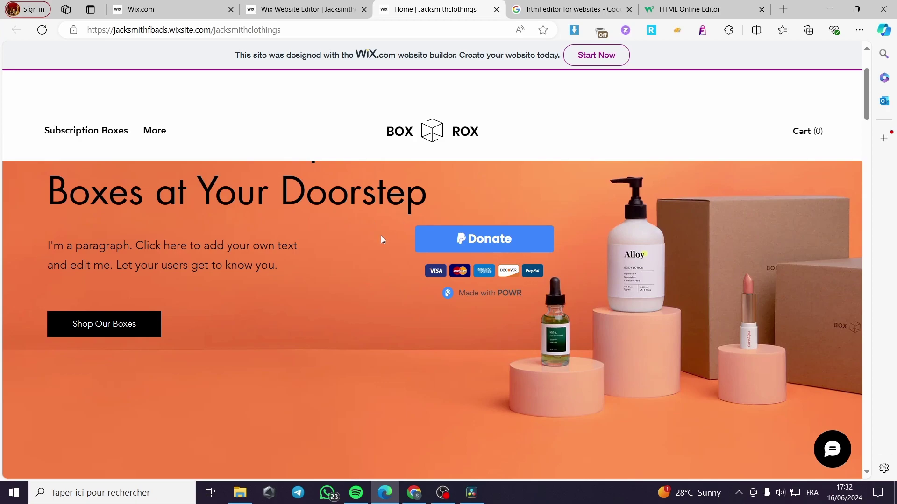
right_click(345, 299)
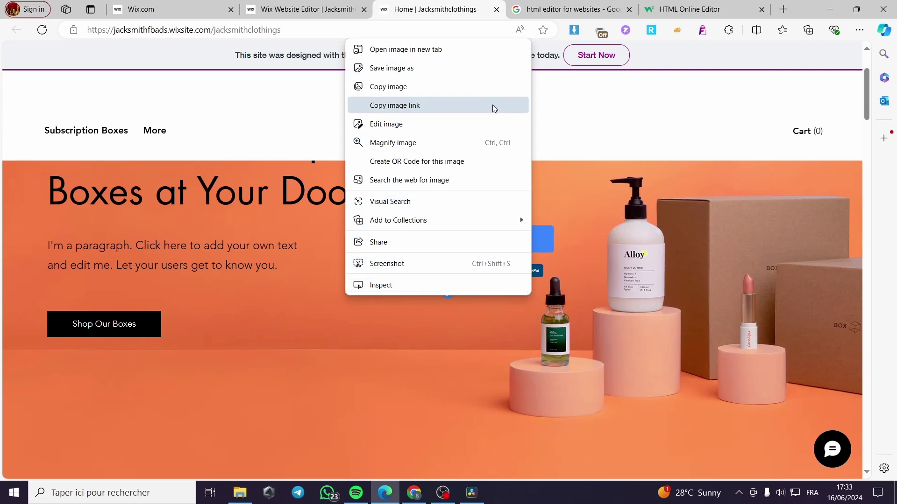
scroll(491, 326, "down", 5)
right_click(513, 263)
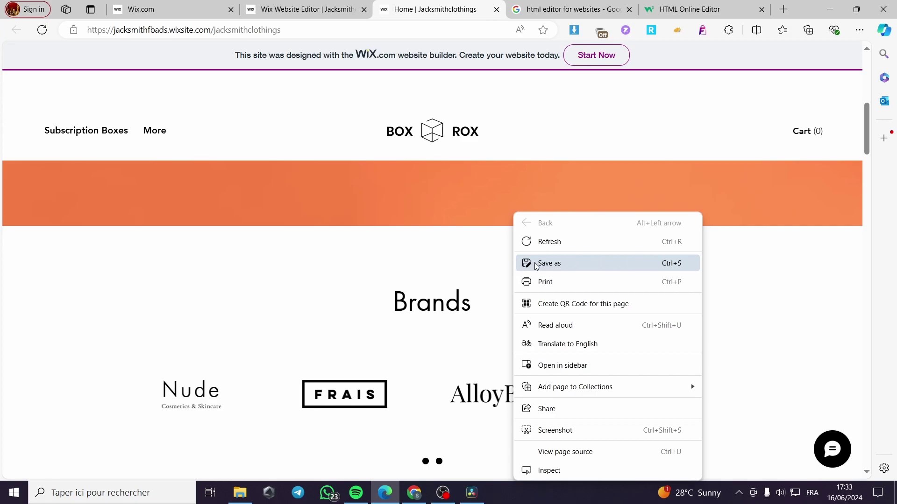
scroll(384, 265, "up", 5)
right_click(329, 231)
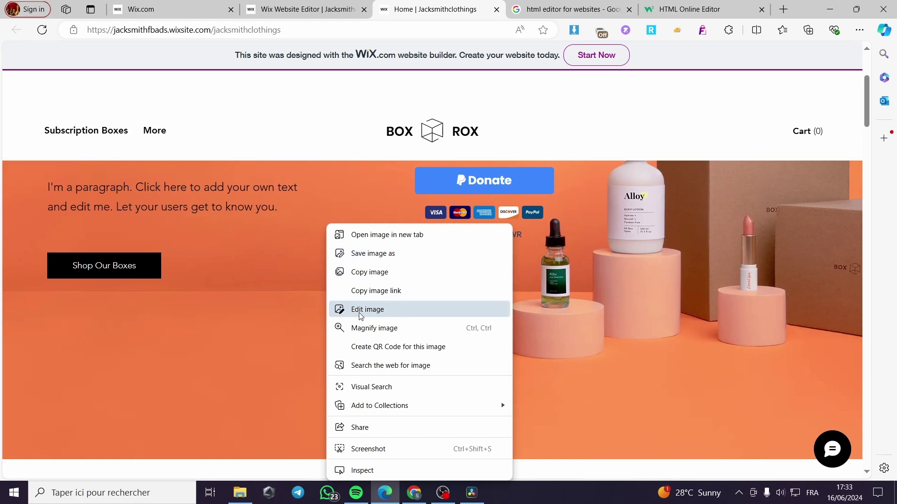
left_click(560, 470)
scroll(467, 276, "down", 3)
scroll(526, 276, "up", 5)
scroll(405, 303, "down", 1)
scroll(405, 303, "down", 5)
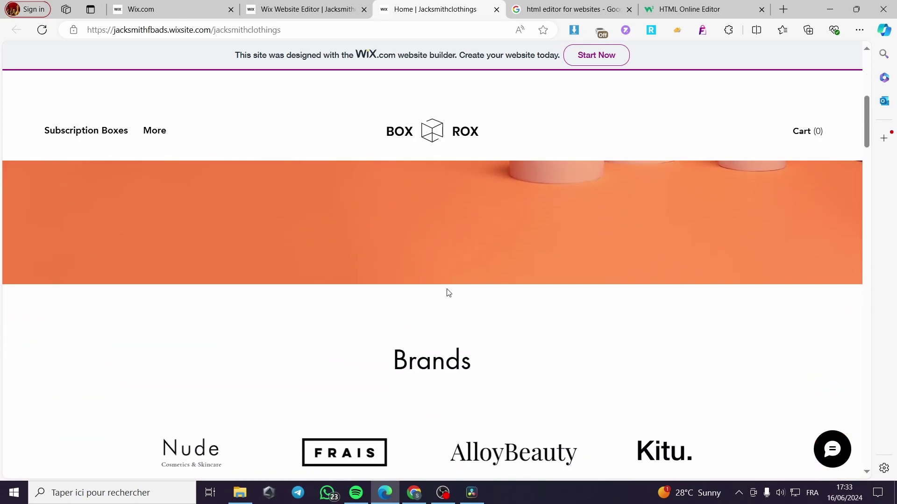
Step: Save the live page to the Téléchargements folder as "Home _ Jacksmithclothings" with the type "Webpage, HTML only"
right_click(393, 314)
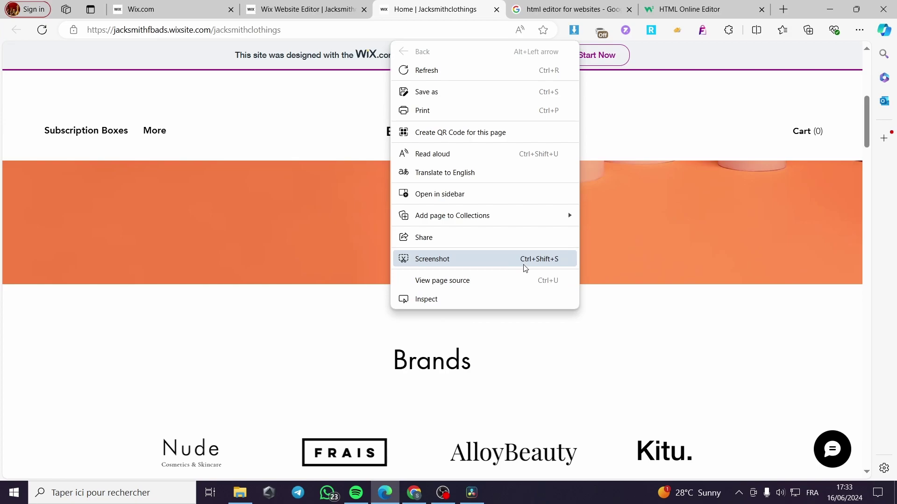
left_click(425, 92)
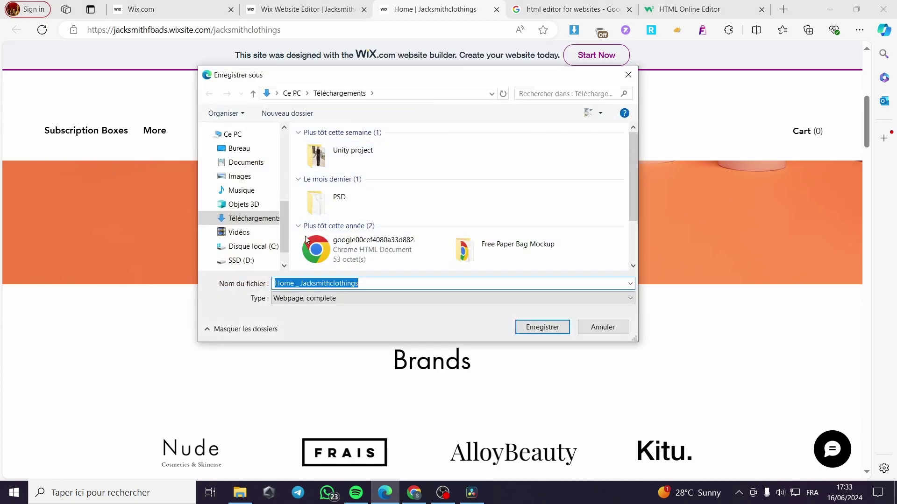
left_click(333, 298)
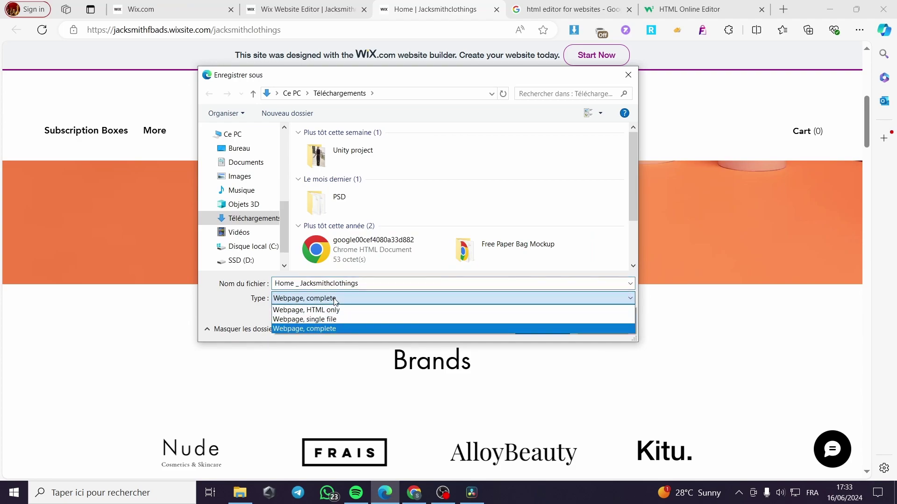
left_click(357, 301)
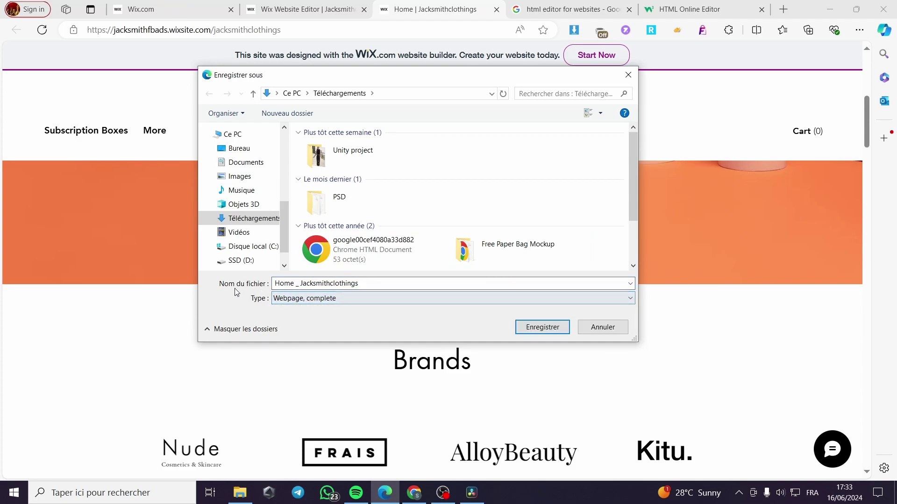
key("shift+Tab")
left_click(295, 297)
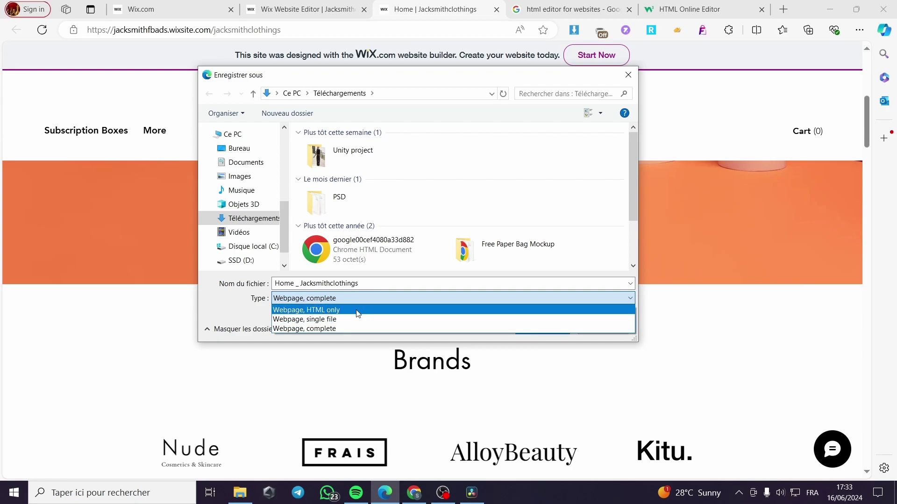
left_click(303, 310)
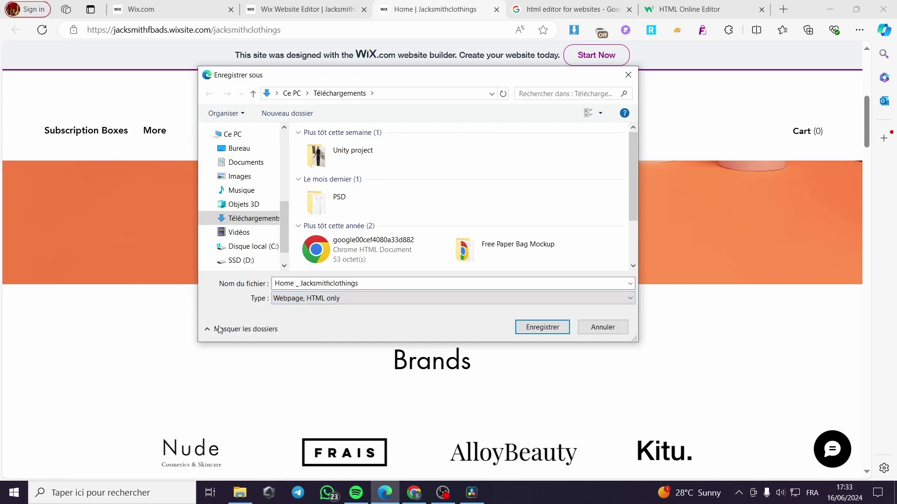
left_click(542, 327)
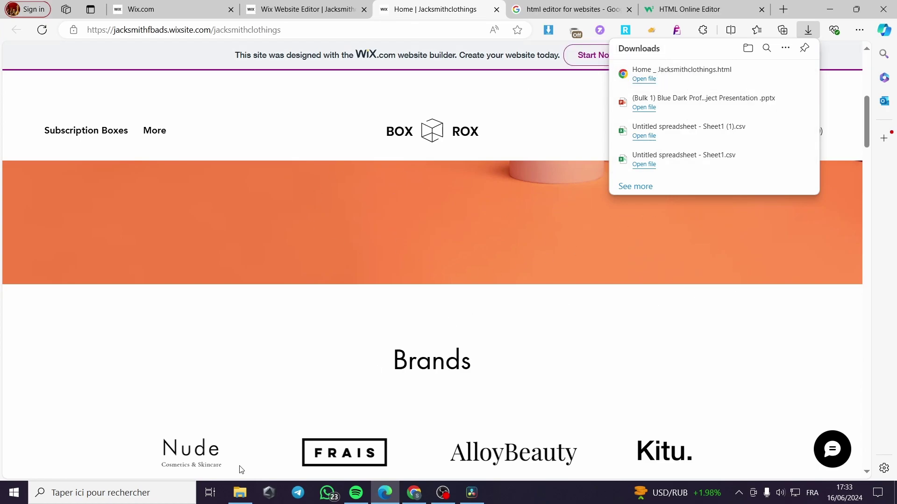
Step: Open the saved Home _ Jacksmithclothings file from the Téléchargements folder in File Explorer and look over the page in Chrome
left_click(241, 494)
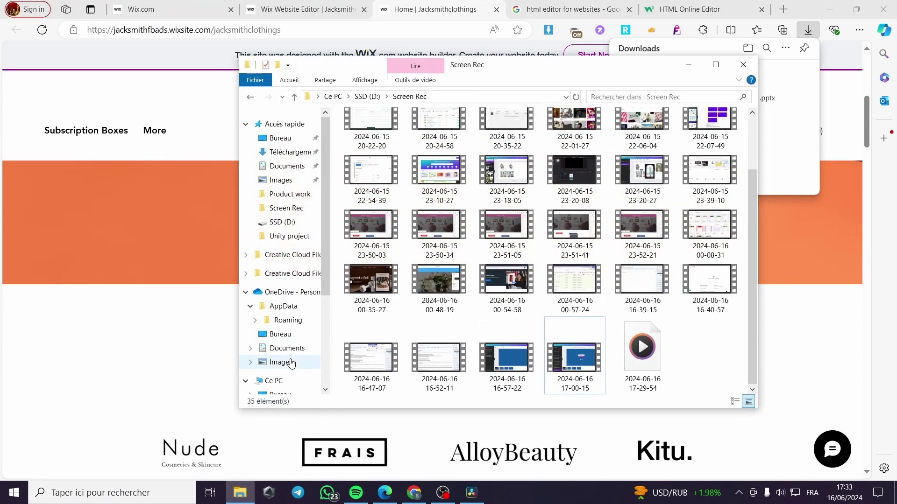
scroll(287, 369, "down", 2)
scroll(282, 372, "up", 3)
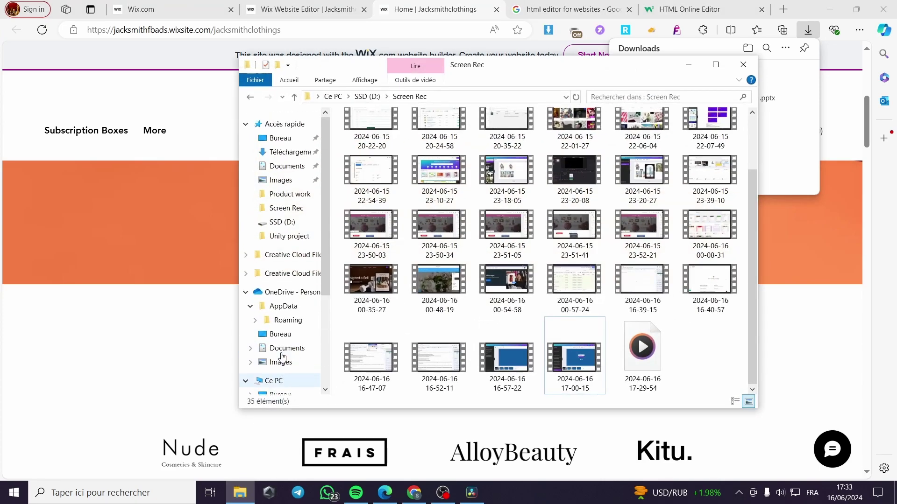
left_click(294, 153)
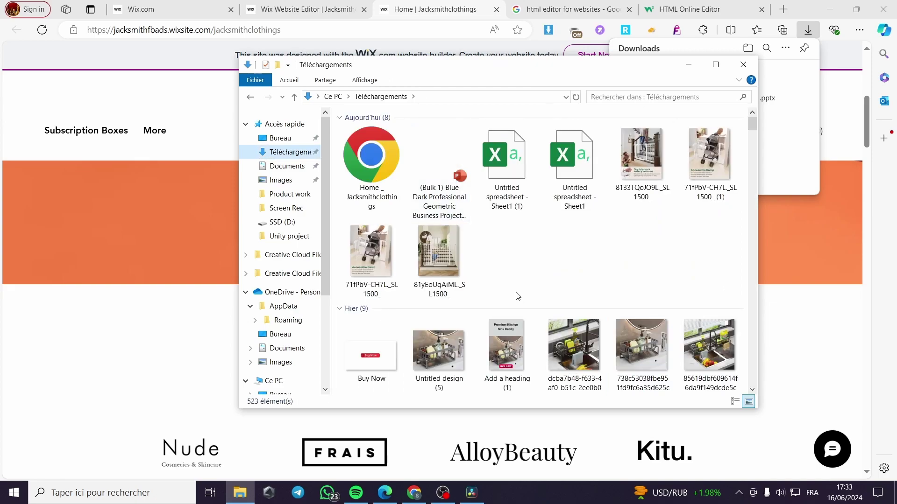
double_click(374, 168)
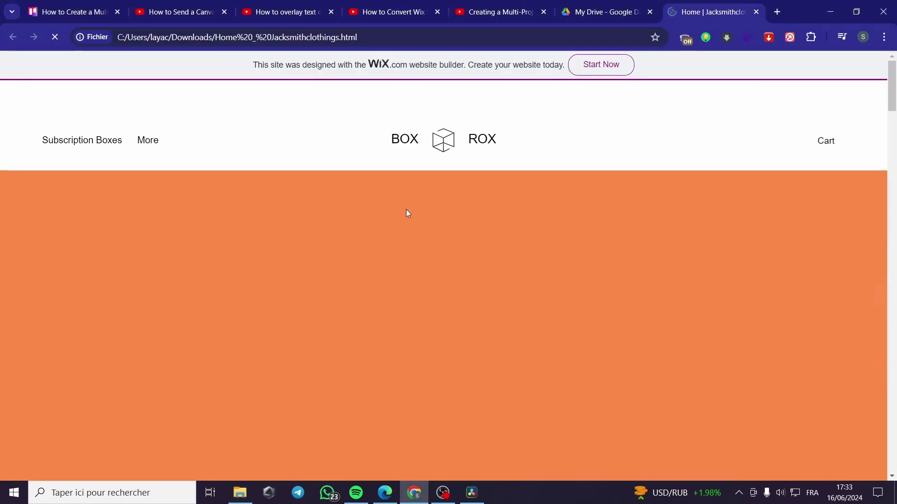
scroll(627, 229, "down", 2)
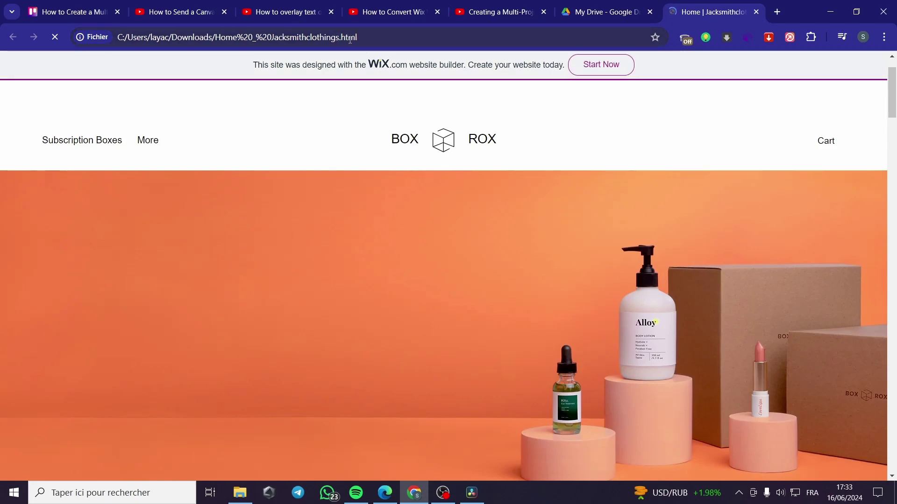
scroll(490, 145, "down", 5)
scroll(490, 187, "up", 7)
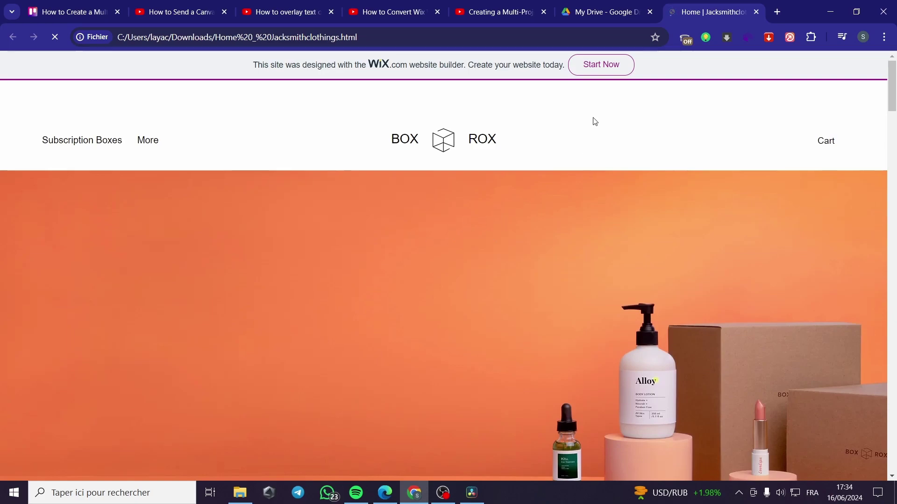
scroll(492, 273, "down", 1)
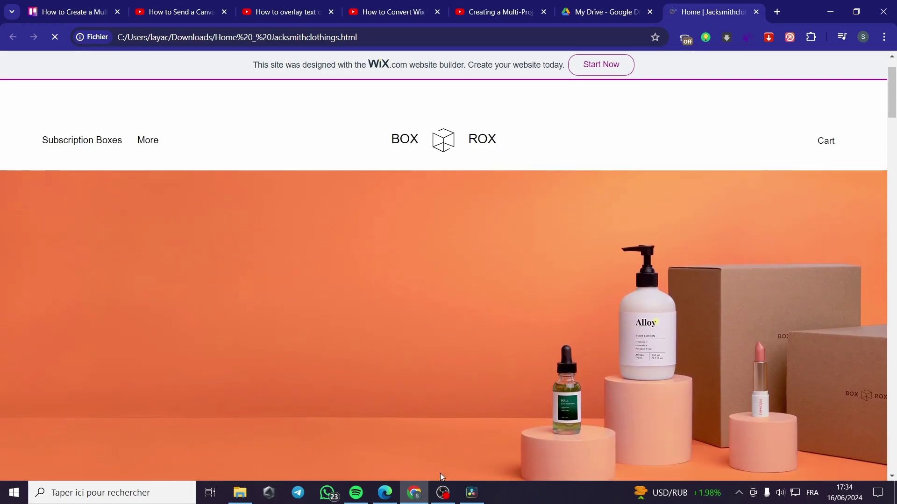
Step: Check the top of the live site in Edge, and move the saved page's tab into its own Chrome window
left_click(385, 492)
left_click(394, 314)
scroll(396, 382, "up", 5)
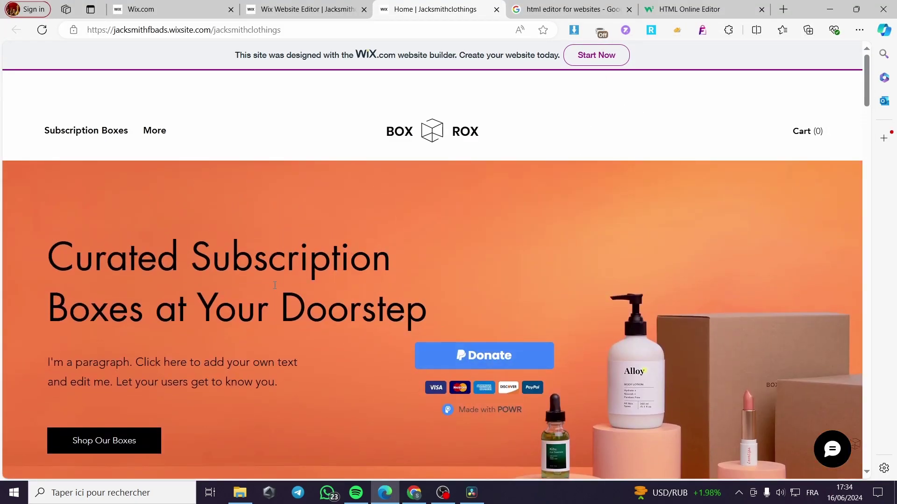
left_click(414, 493)
left_click_drag(672, 12, 552, 95)
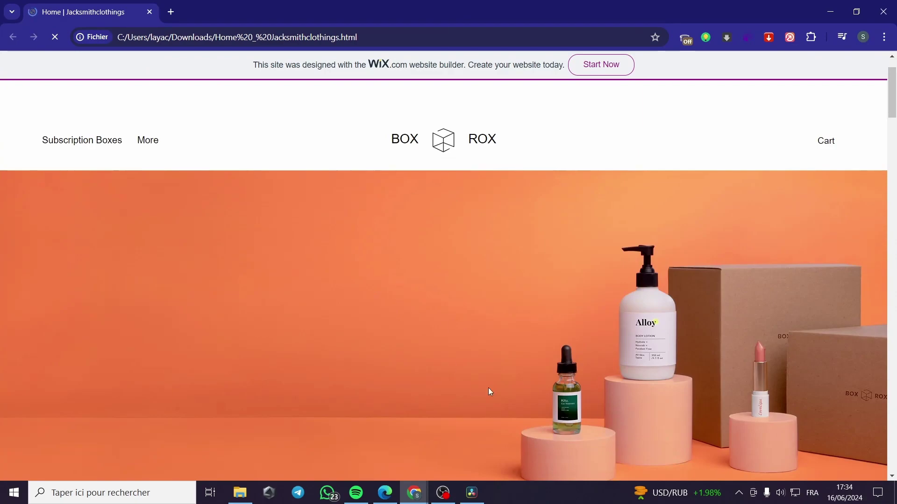
Step: Compare the live site in Edge with the saved copy in Chrome, covering the header menu, hero section and Brands section
left_click(385, 493)
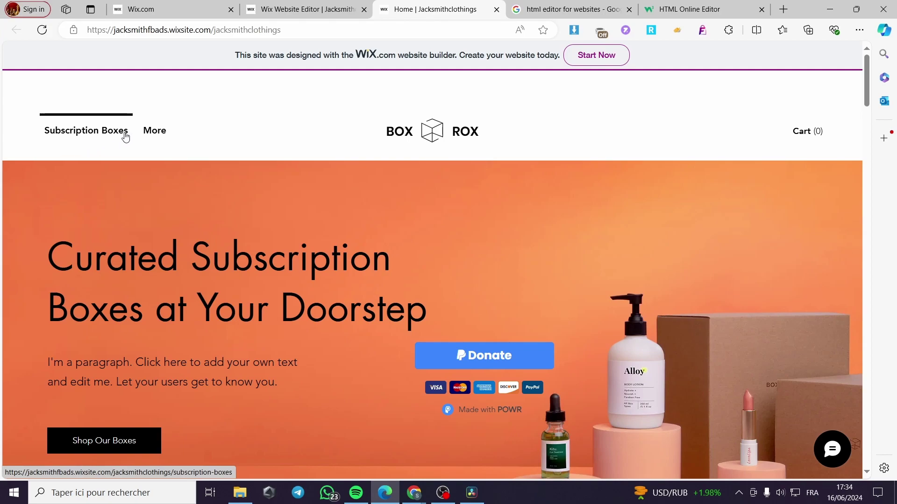
mouse_move(163, 133)
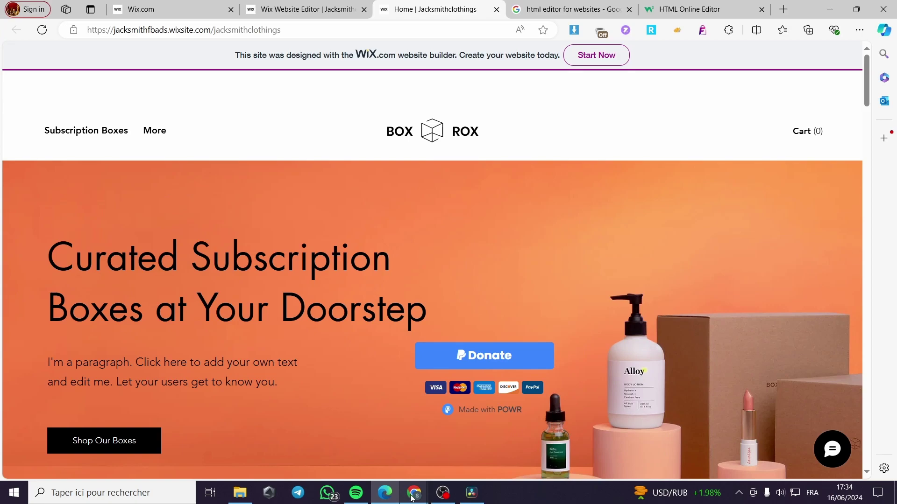
left_click(479, 460)
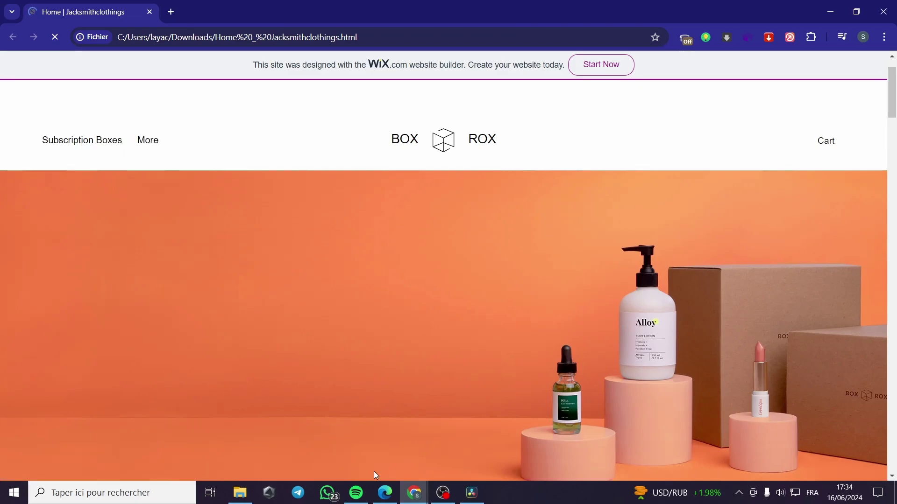
left_click(379, 490)
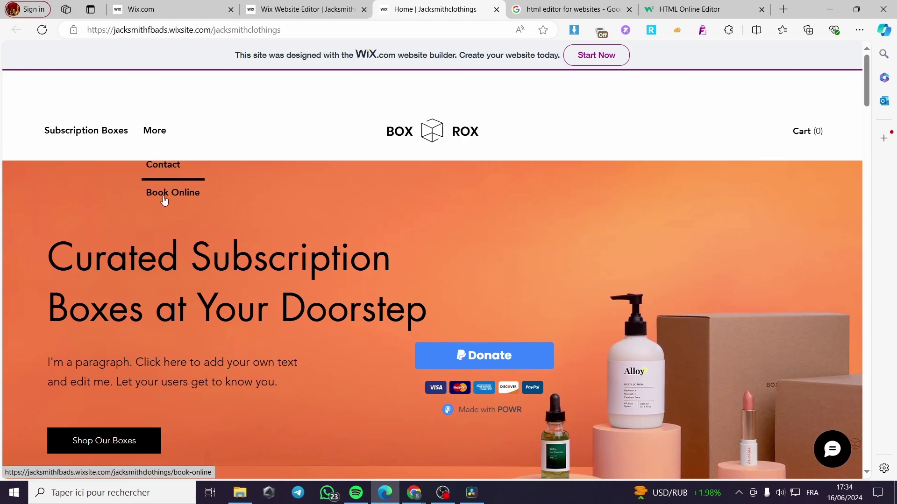
scroll(163, 199, "down", 2)
scroll(163, 200, "up", 2)
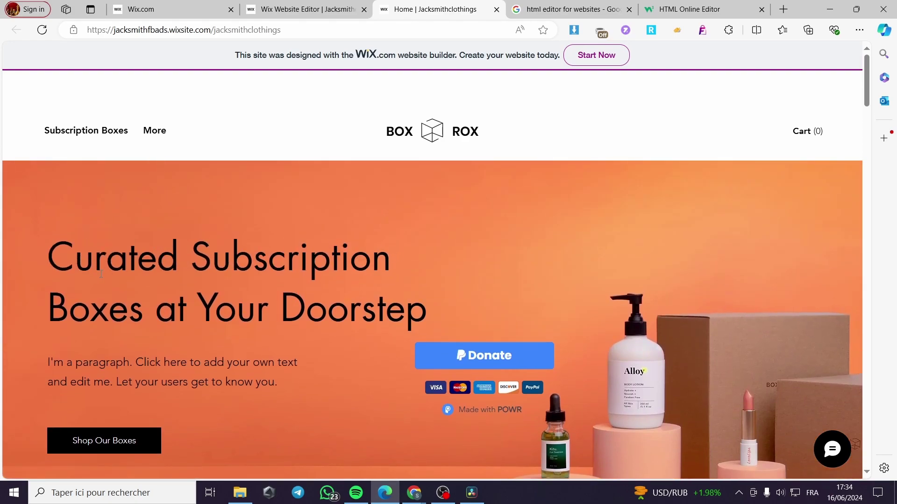
scroll(225, 242, "down", 1)
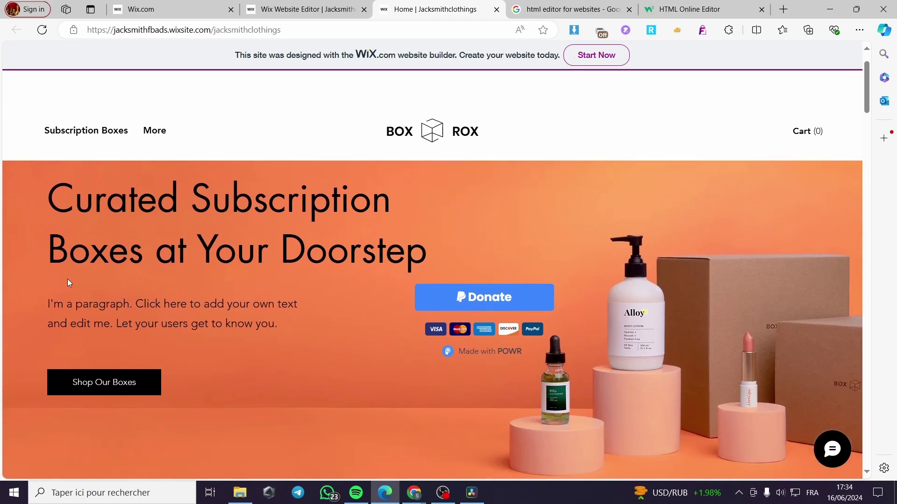
left_click(414, 493)
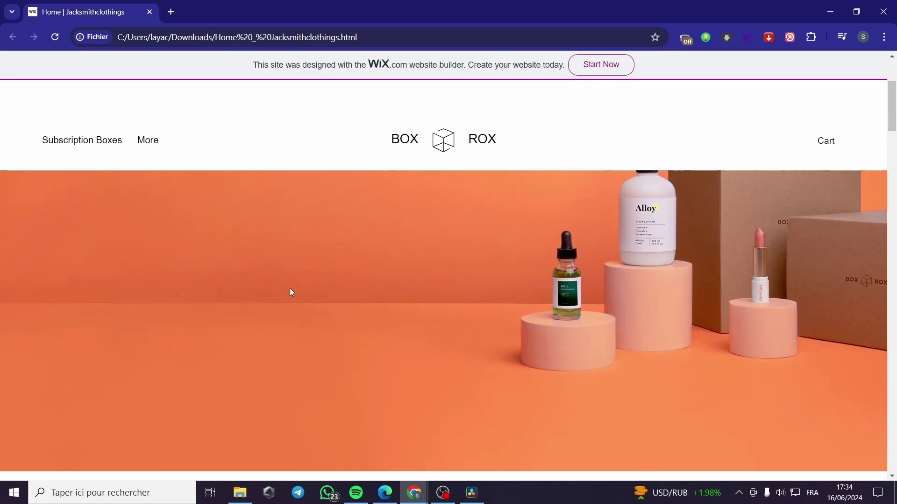
scroll(42, 265, "up", 2)
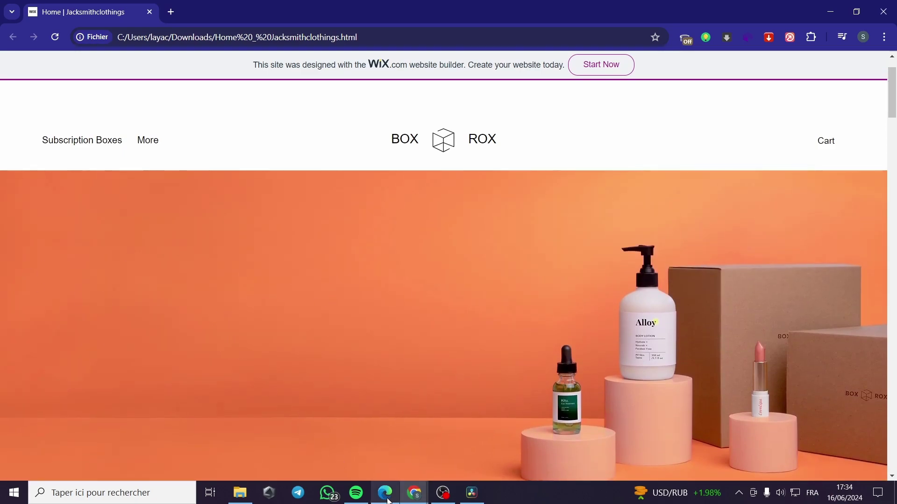
left_click(388, 497)
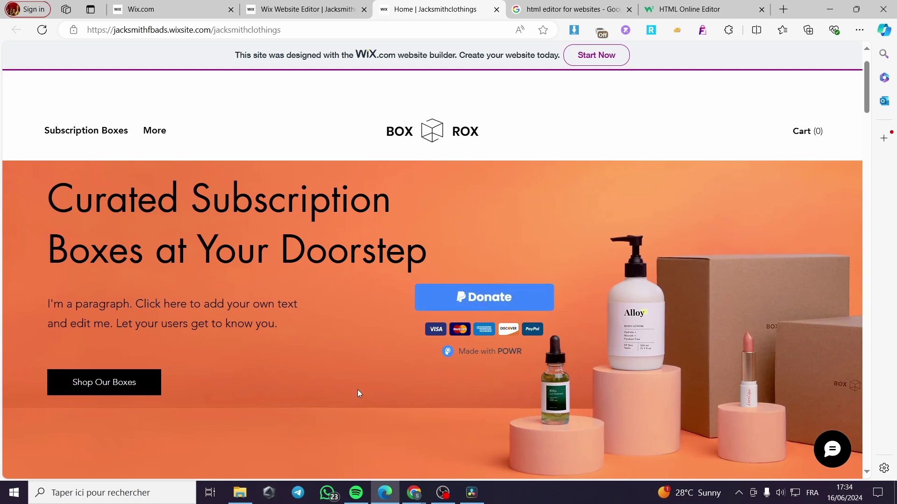
left_click(444, 304)
mouse_move(414, 493)
left_click(504, 428)
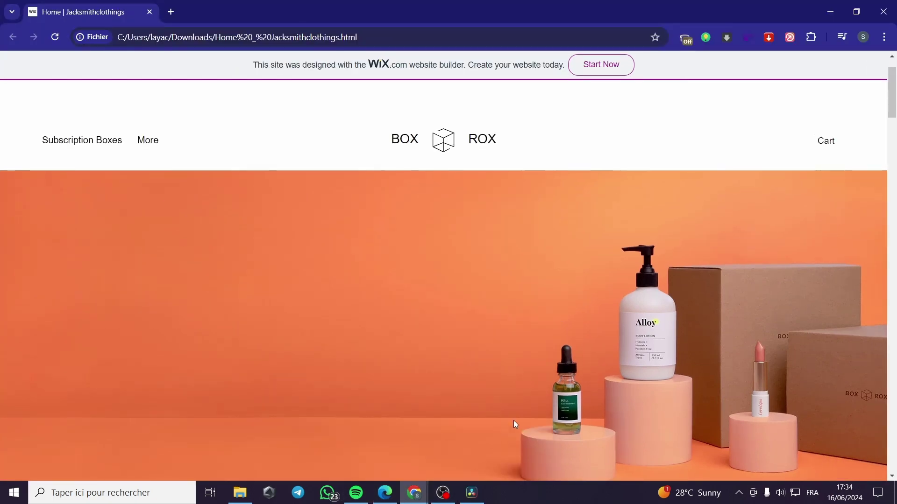
scroll(531, 338, "down", 5)
scroll(392, 321, "down", 3)
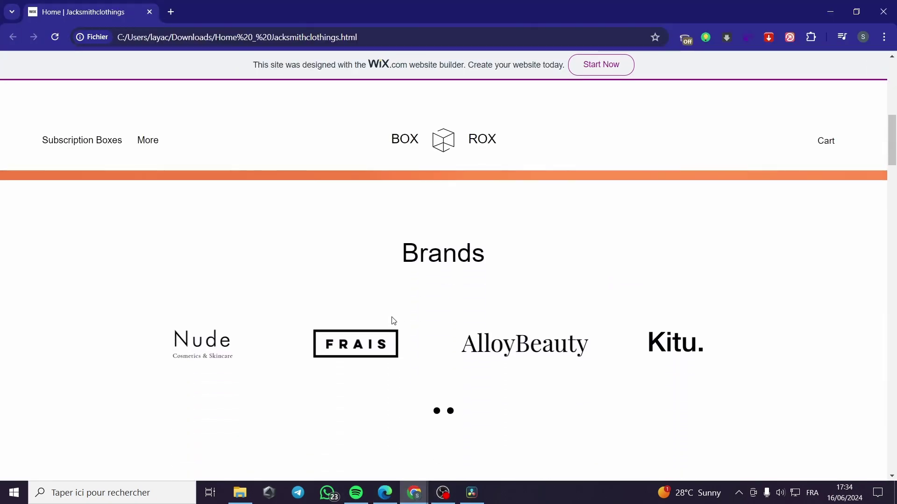
scroll(395, 316, "up", 3)
scroll(394, 311, "up", 5)
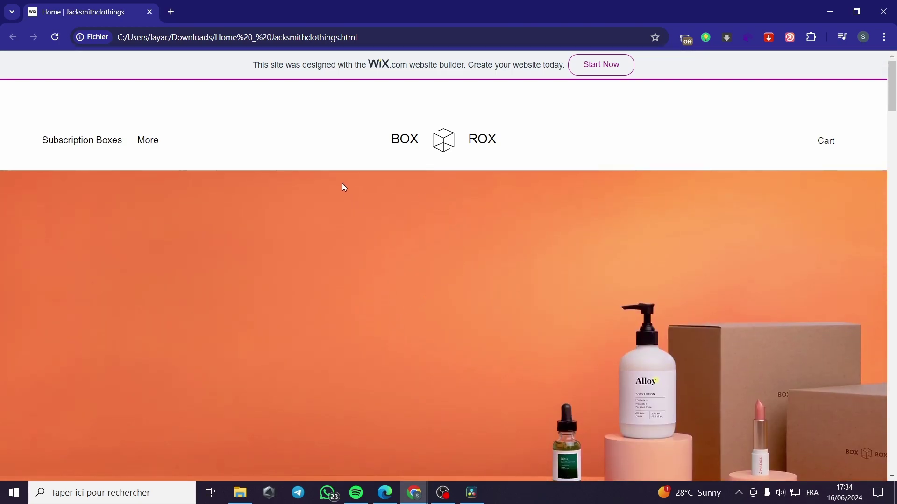
Step: Inspect the saved page's code in Chrome's developer tools, checking the Console and Elements views
right_click(332, 159)
left_click(388, 340)
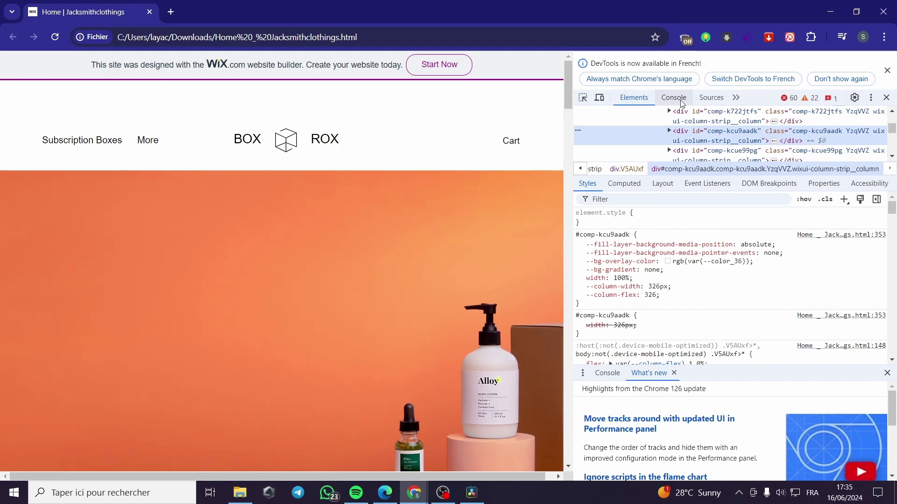
left_click(673, 97)
left_click(643, 100)
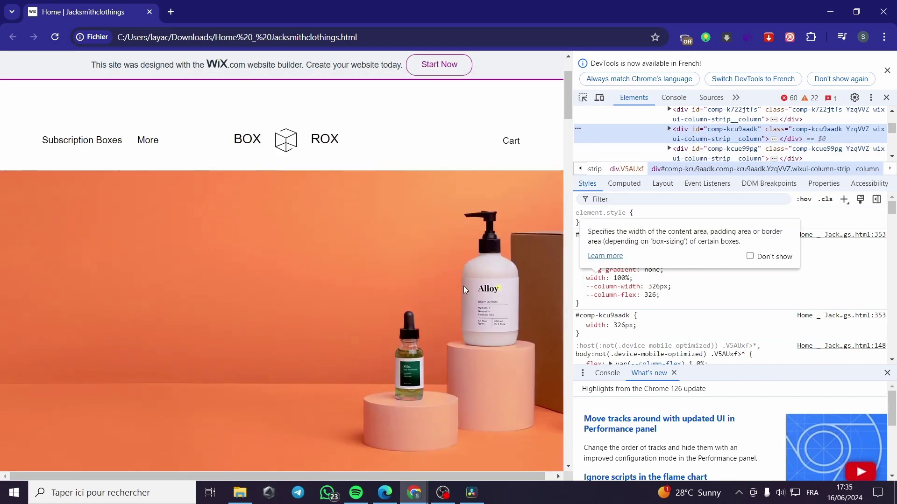
Step: Look over the saved page in Chrome, follow its Subscription Boxes link, and look over the live home page in Edge
scroll(294, 334, "down", 5)
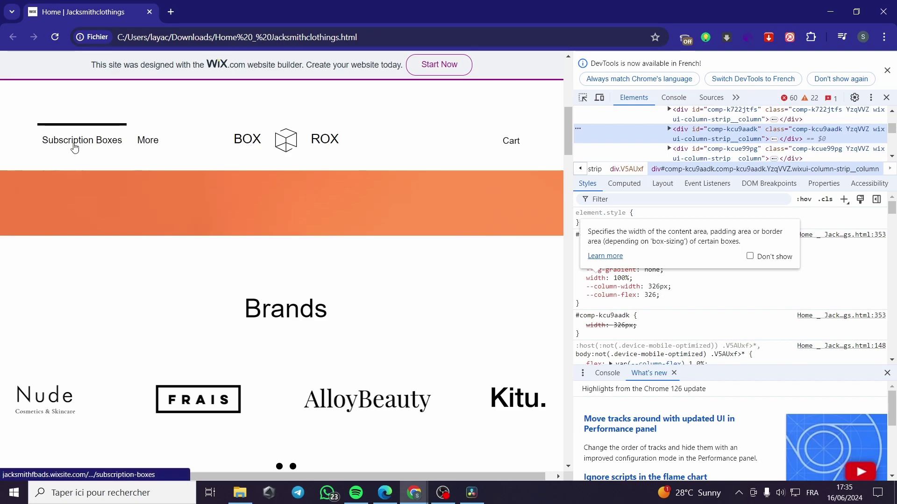
left_click(74, 148)
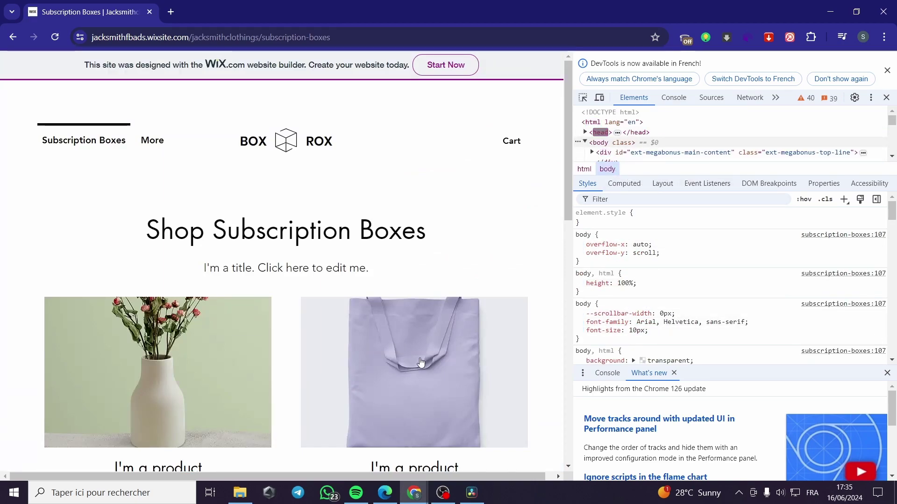
left_click(387, 498)
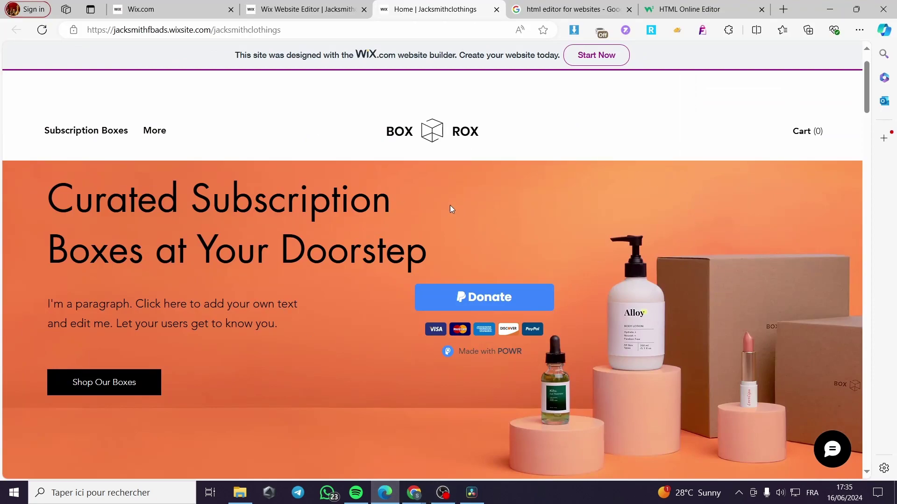
scroll(461, 209, "down", 4)
scroll(275, 271, "up", 5)
Step: Inspect the live site's hero background image in Edge's developer tools, enlarging the styles area and examining its Layout and Styles
right_click(325, 223)
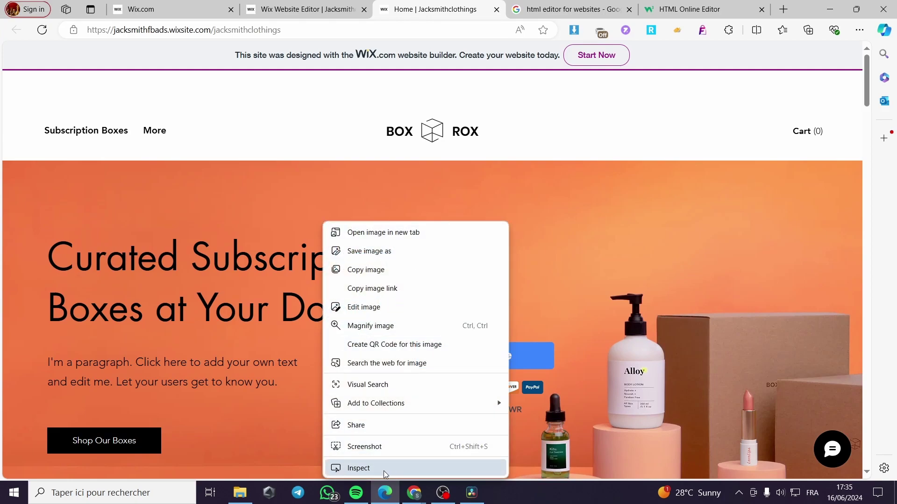
left_click(385, 468)
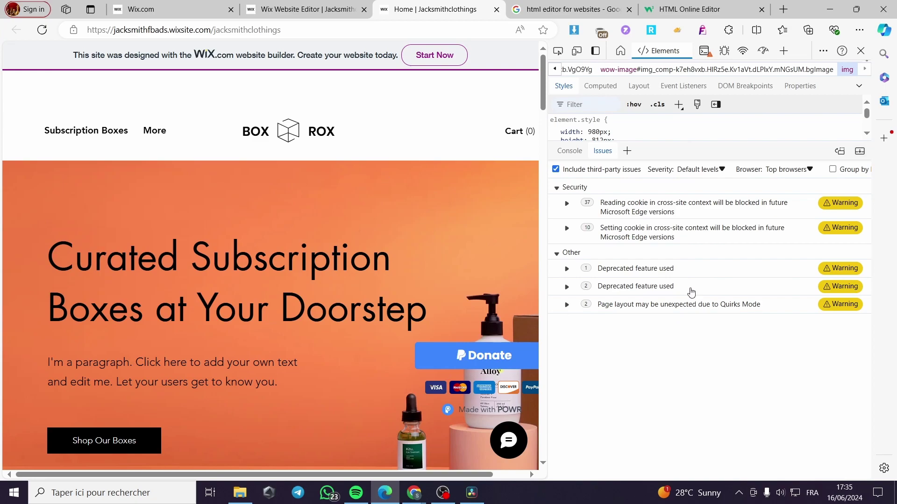
left_click_drag(674, 142, 680, 295)
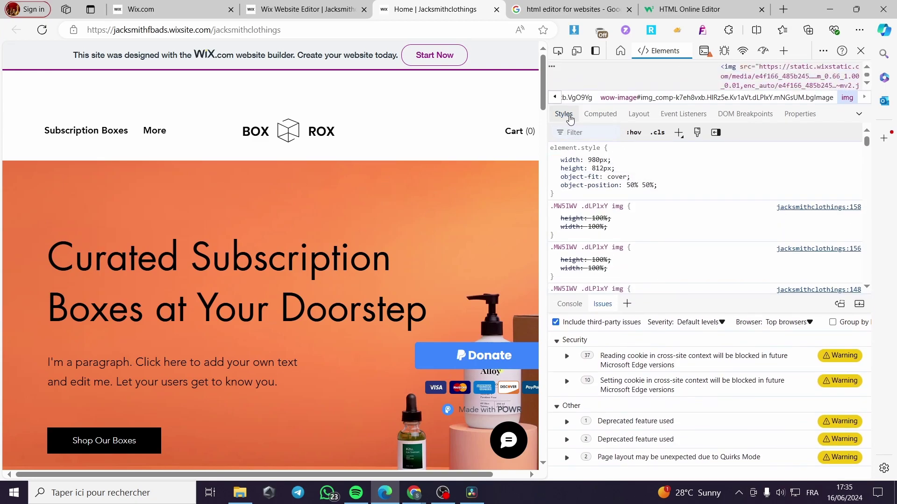
left_click(636, 116)
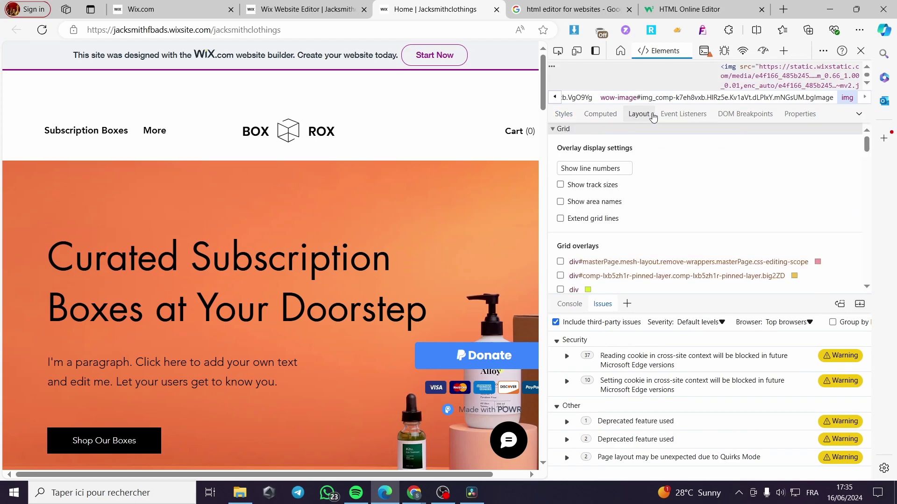
left_click(573, 115)
scroll(689, 196, "down", 5)
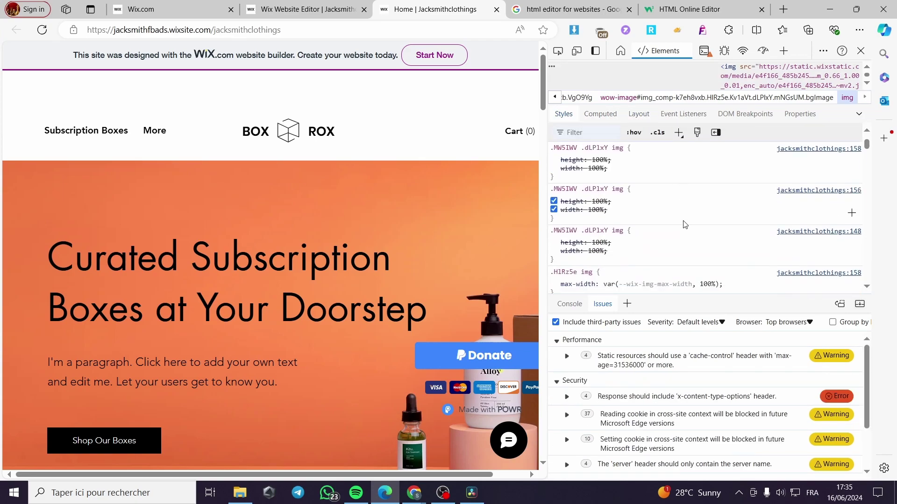
scroll(691, 229, "down", 3)
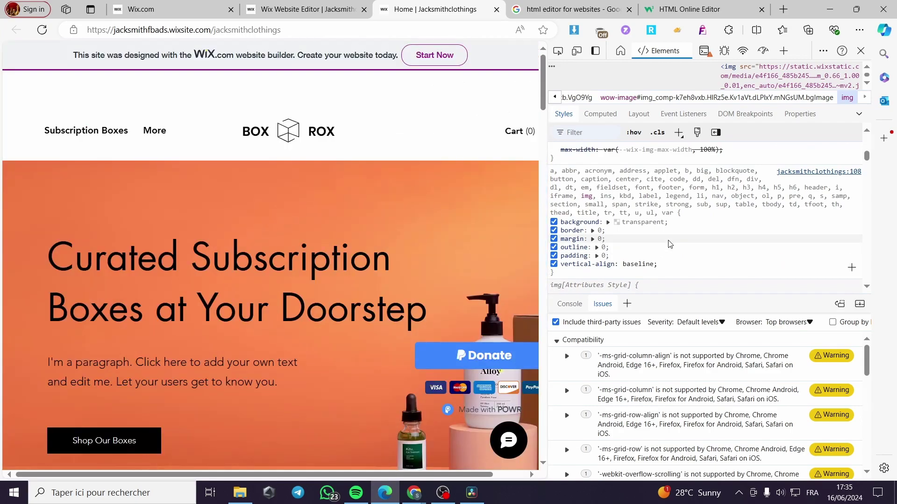
scroll(596, 251, "down", 5)
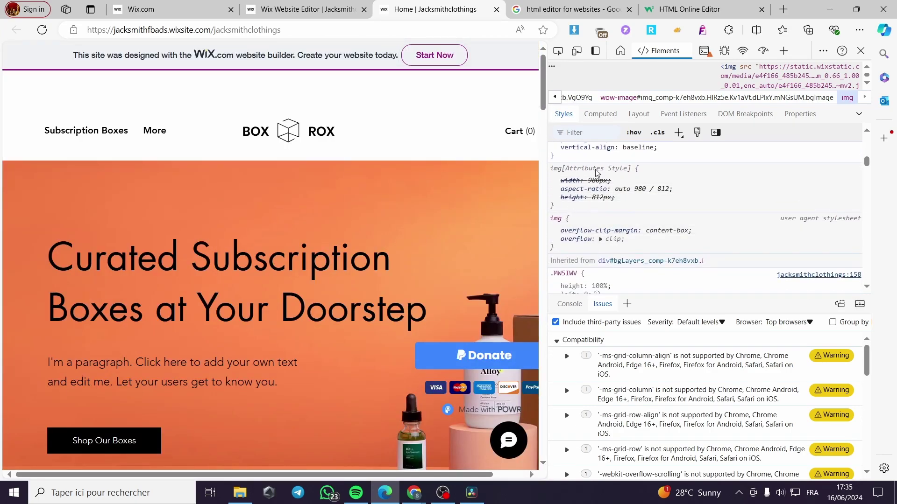
scroll(598, 179, "down", 2)
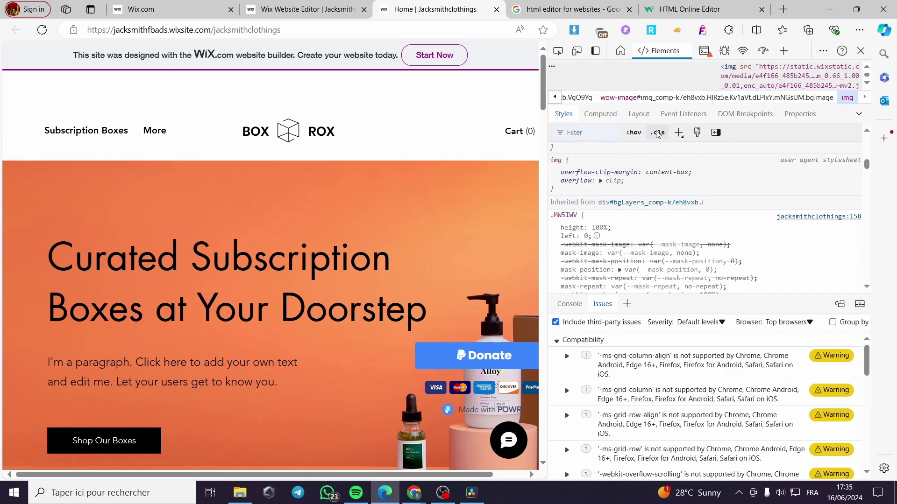
scroll(840, 196, "down", 6)
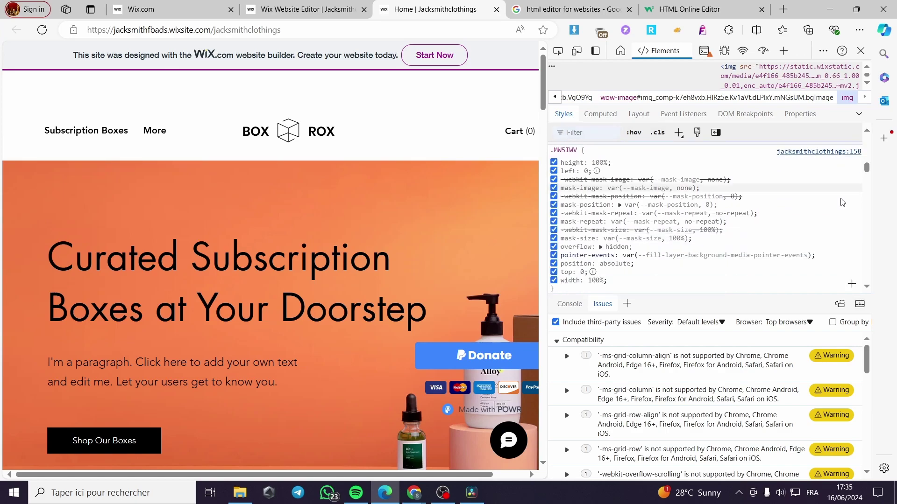
scroll(612, 238, "down", 4)
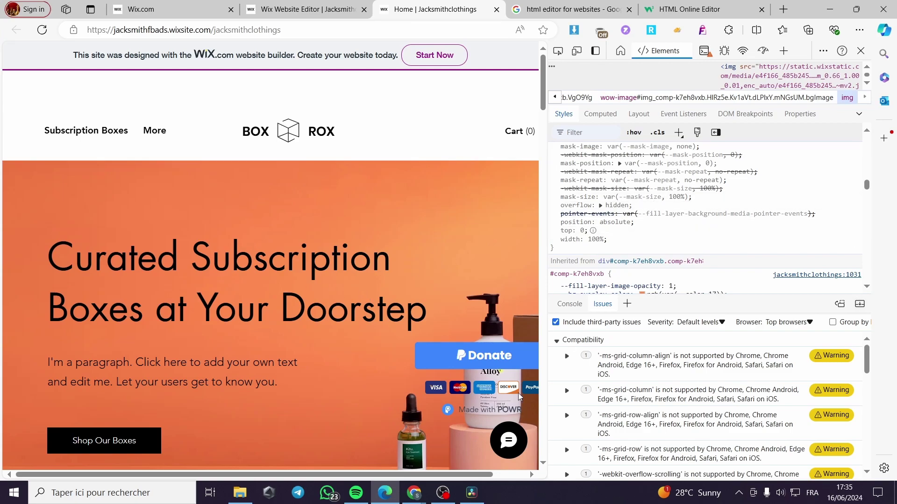
Step: Switch to Chrome and go back from the Subscription Boxes page to the saved home page
left_click(420, 492)
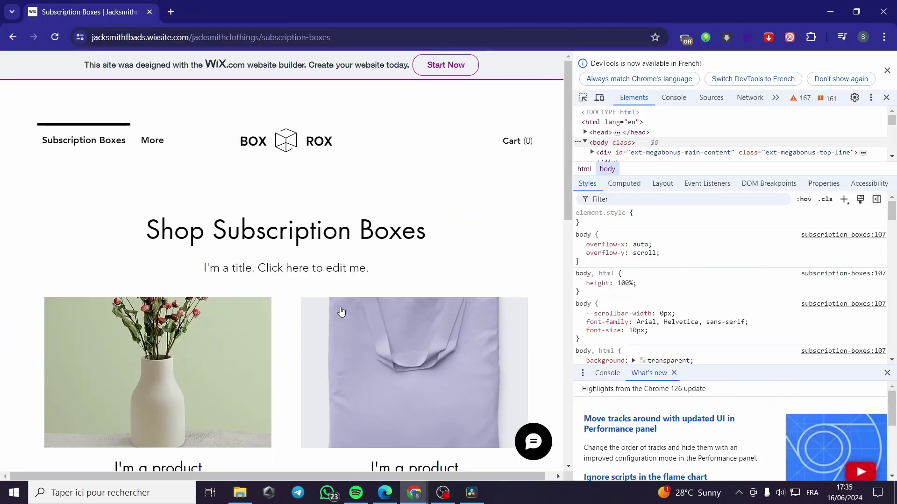
left_click(13, 37)
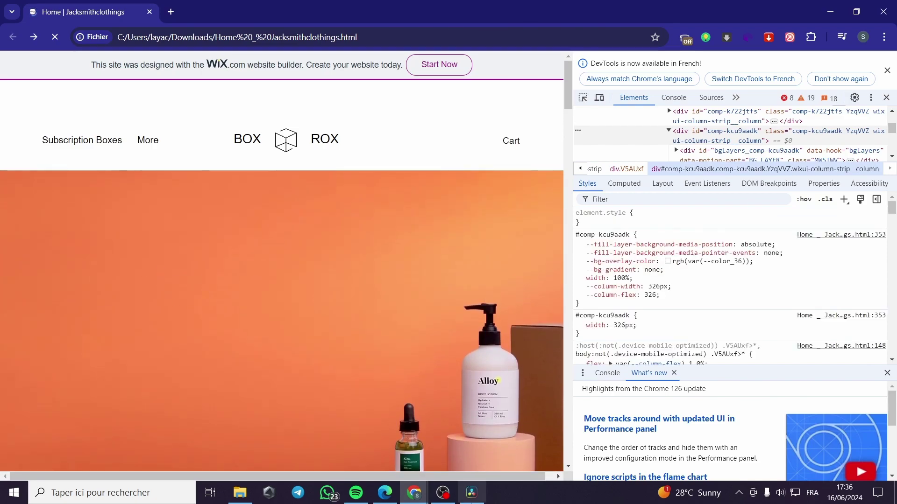
Step: Switch to Edge and inspect the hero heading text on the live site, examining the style rules inherited from its containers
left_click(385, 493)
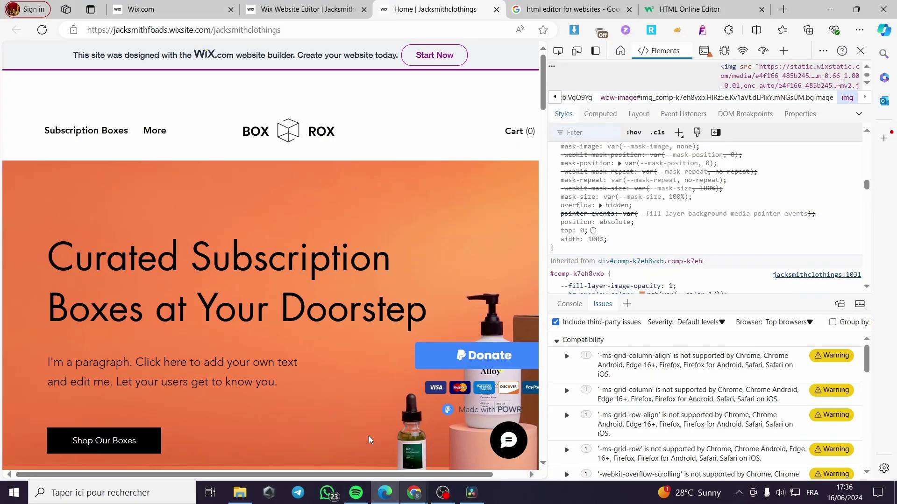
left_click_drag(420, 309, 328, 311)
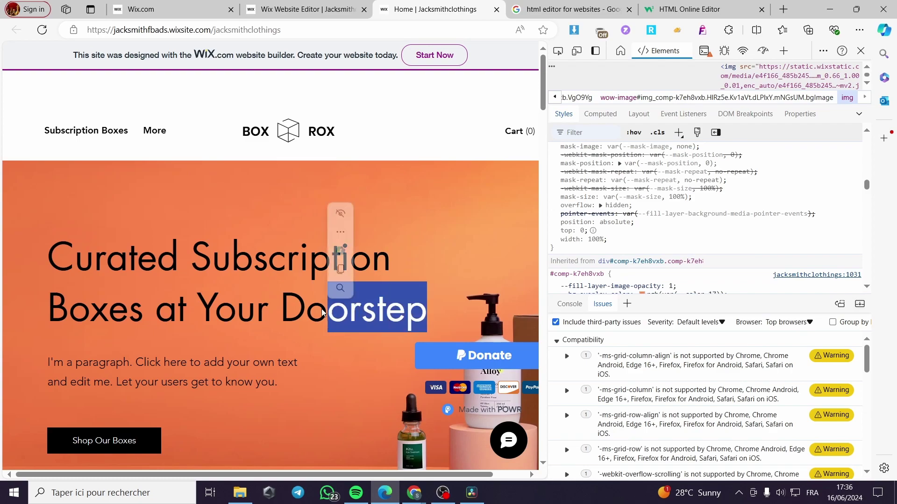
right_click(365, 293)
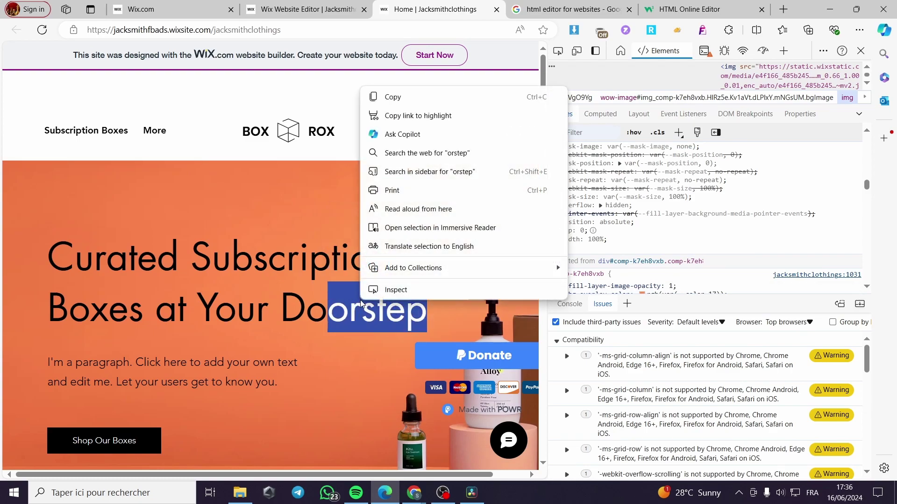
left_click(376, 288)
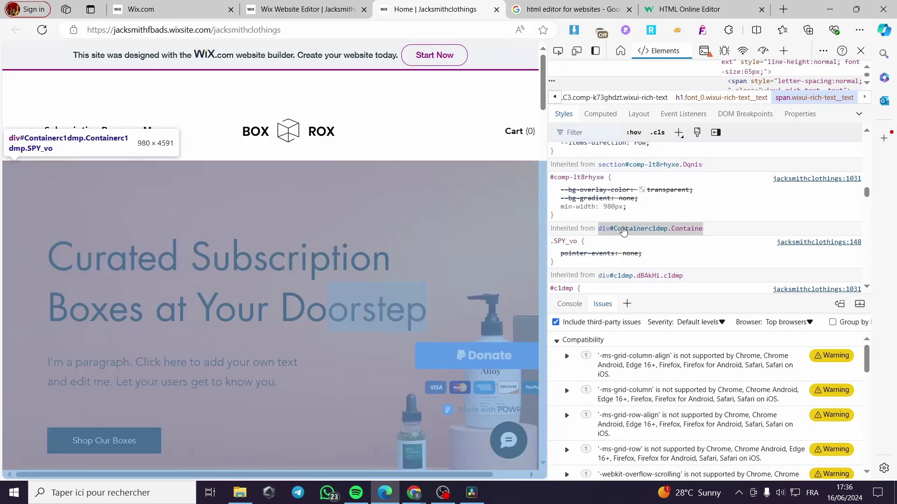
scroll(690, 264, "down", 1)
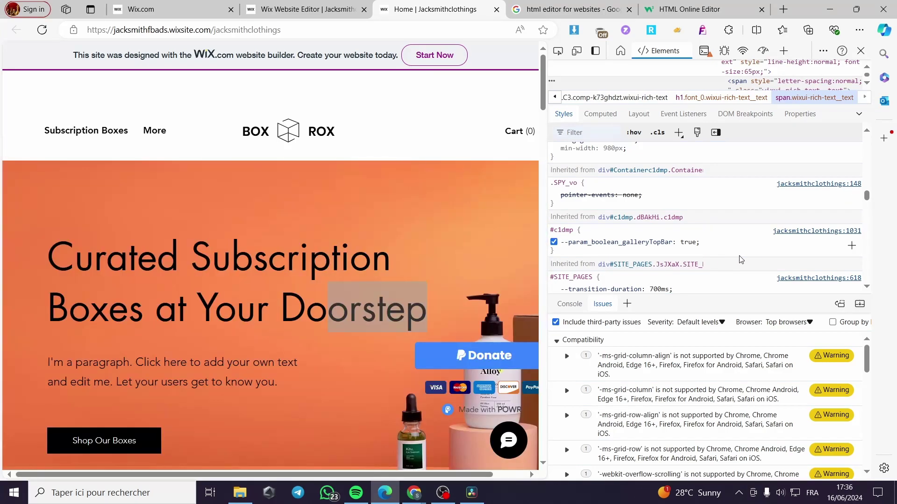
scroll(752, 258, "up", 2)
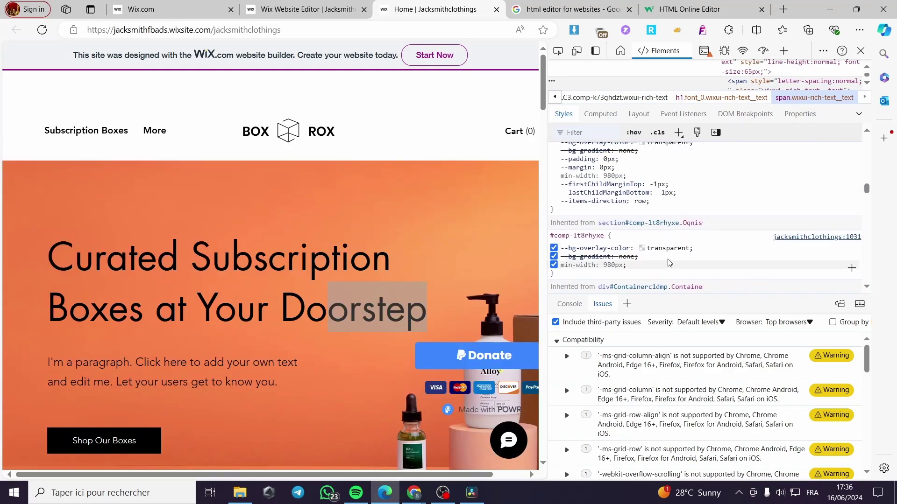
scroll(623, 246, "up", 1)
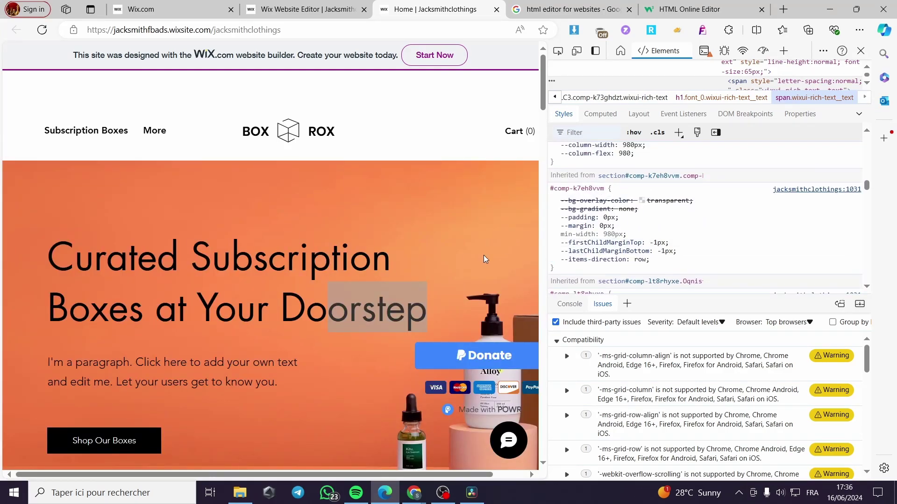
Step: Inspect the hero heading again and read through its inherited style rules, from the page containers to the body and root rules
right_click(265, 280)
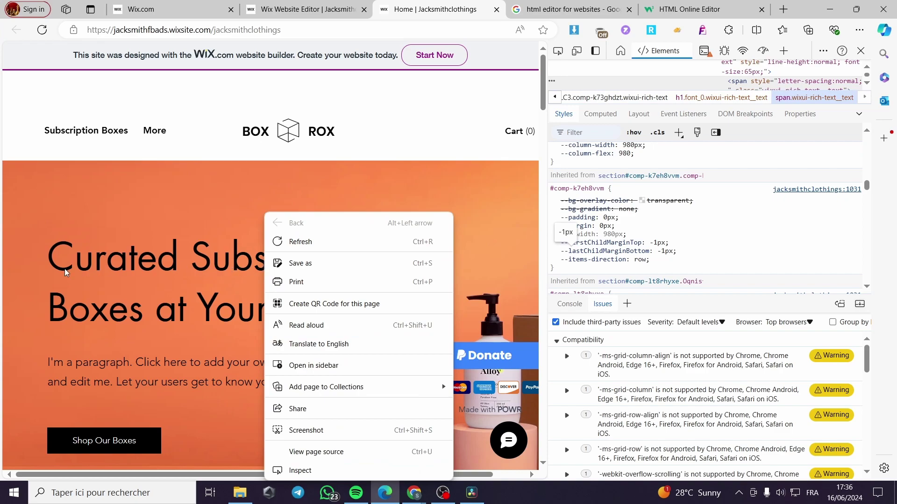
left_click(348, 471)
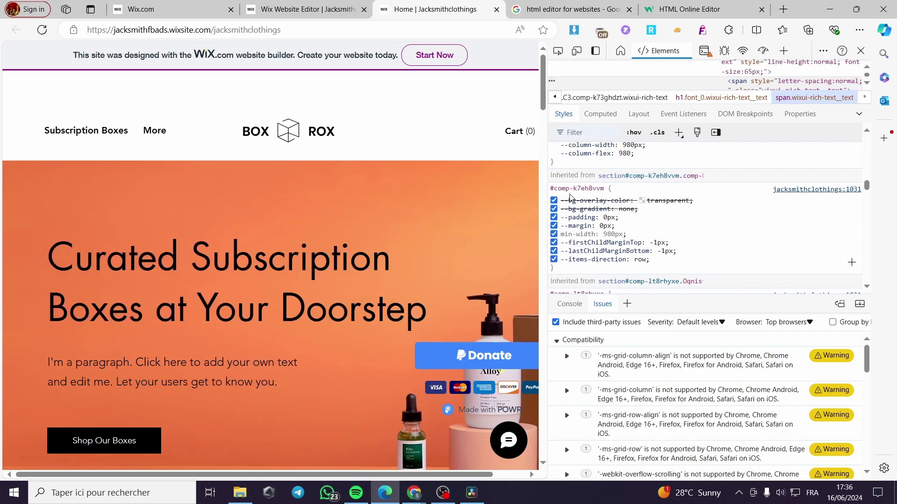
scroll(675, 212, "down", 5)
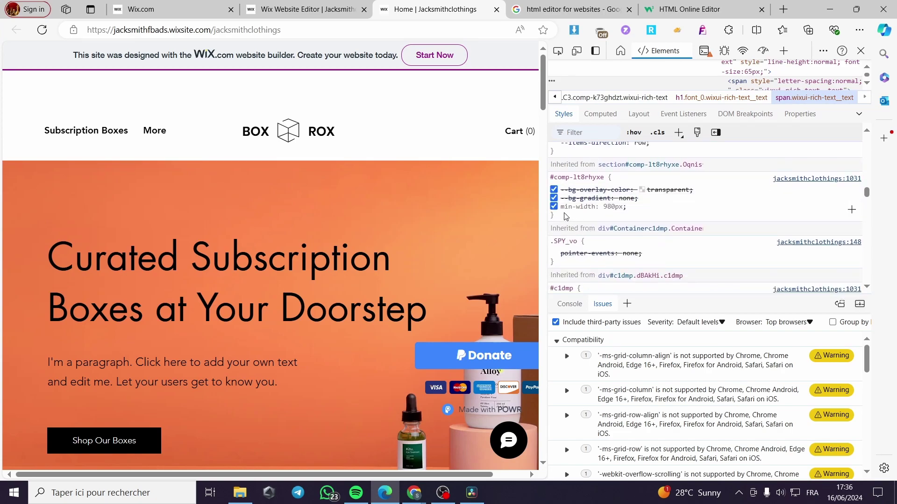
scroll(572, 218, "down", 3)
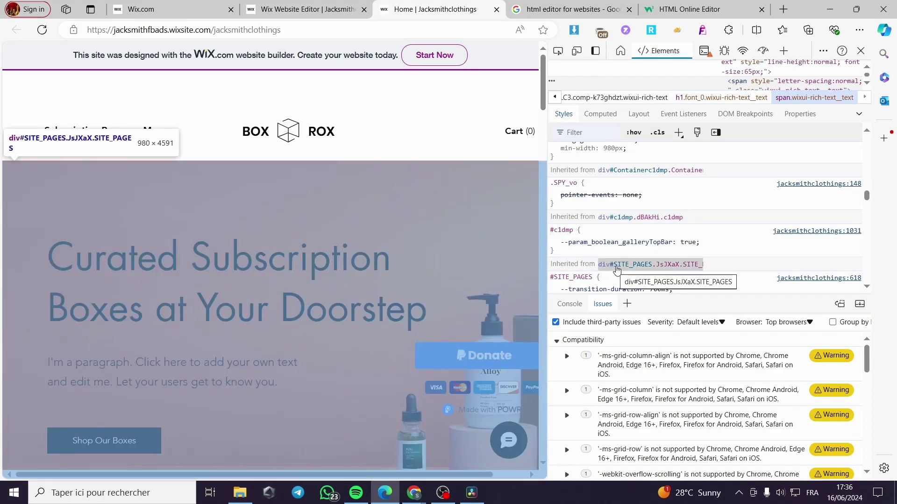
scroll(616, 270, "down", 5)
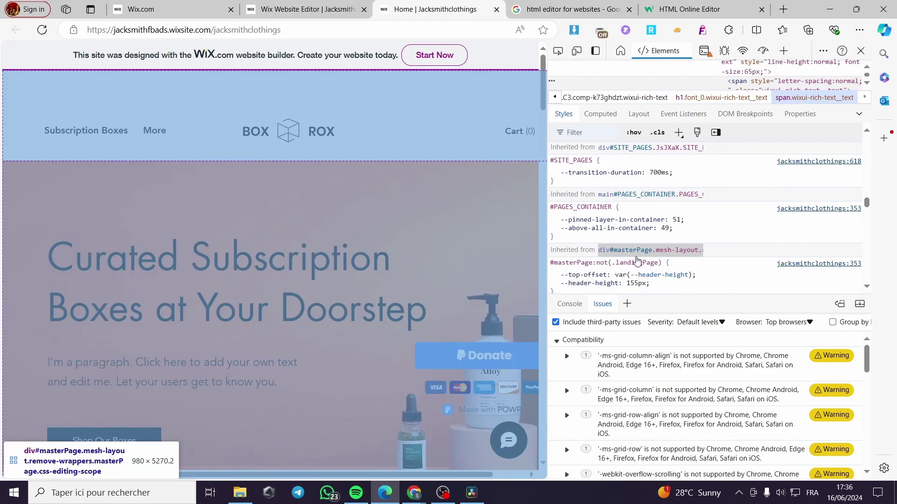
scroll(626, 247, "down", 5)
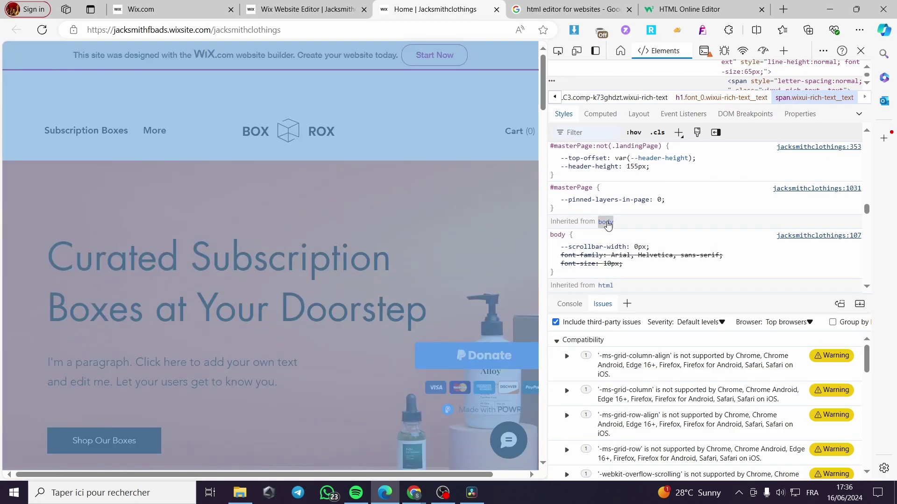
scroll(621, 219, "down", 4)
scroll(640, 217, "down", 1)
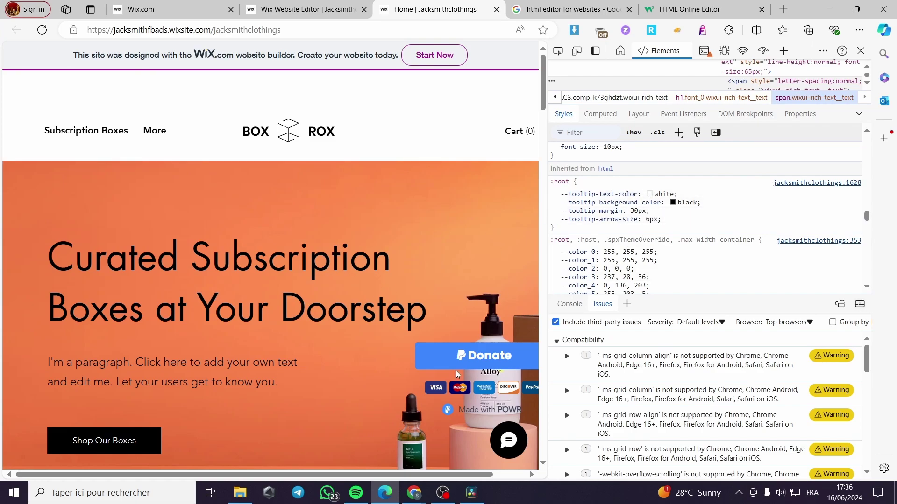
Step: Check the saved copy in Chrome once more, and close the developer tools on the live site in Edge
left_click(413, 492)
left_click(520, 441)
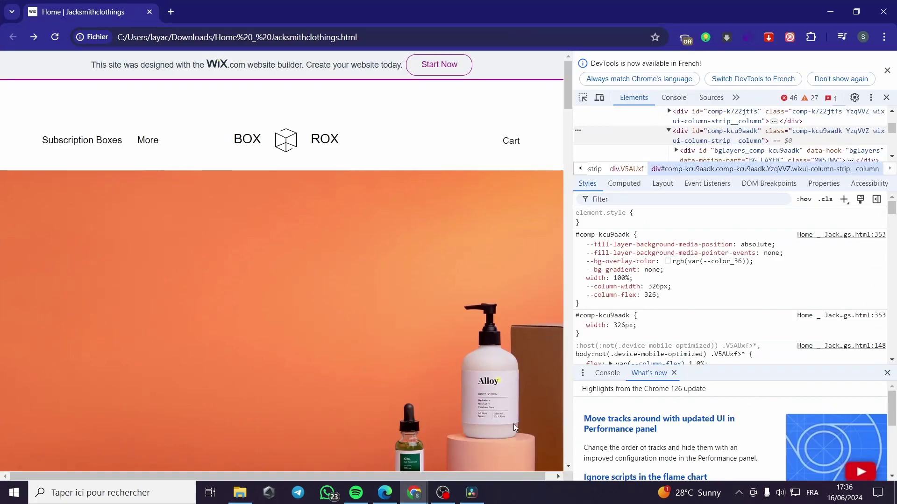
left_click(383, 496)
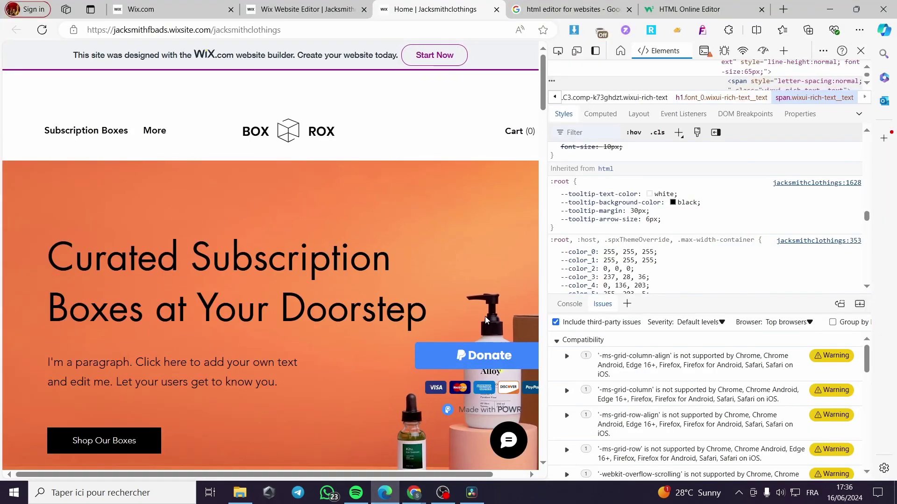
left_click(860, 50)
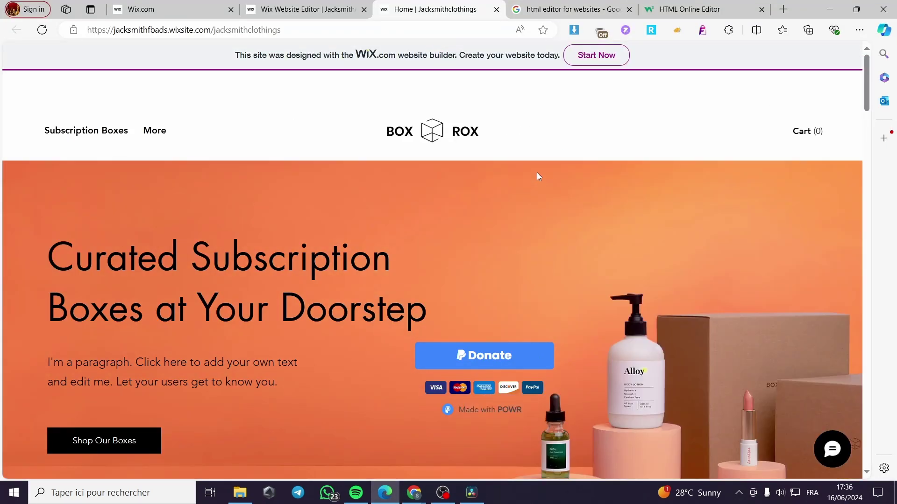
Step: Open the Google results for "html editor for websites" and view the Sublime Text details, collapsing them again
left_click(557, 5)
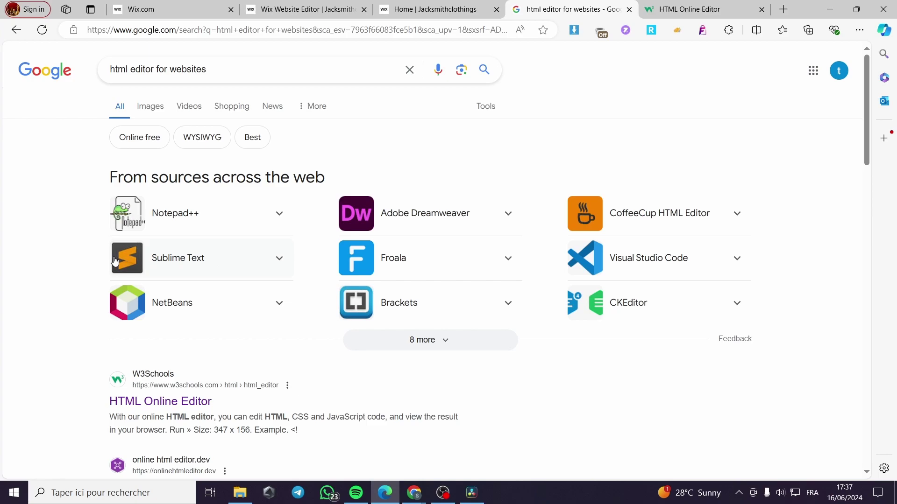
left_click(279, 259)
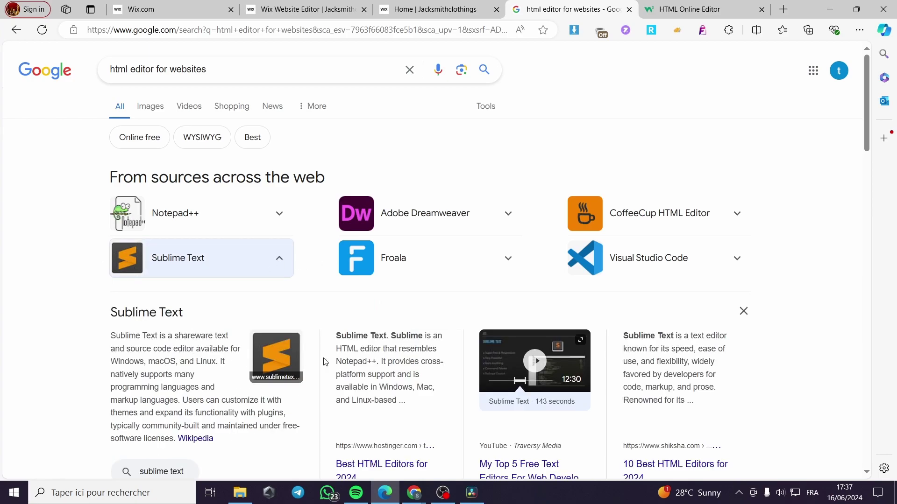
left_click(279, 260)
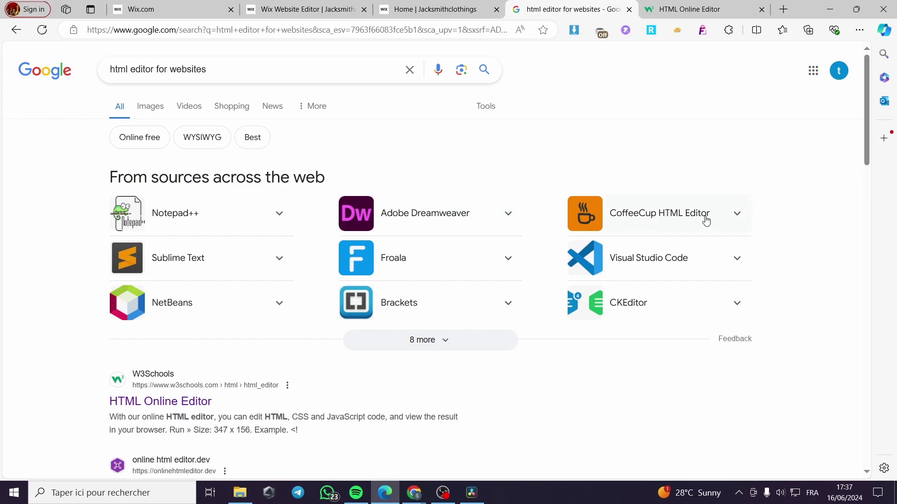
Step: Open the W3Schools HTML Online Editor page and copy all of its sample HTML code
scroll(430, 273, "down", 3)
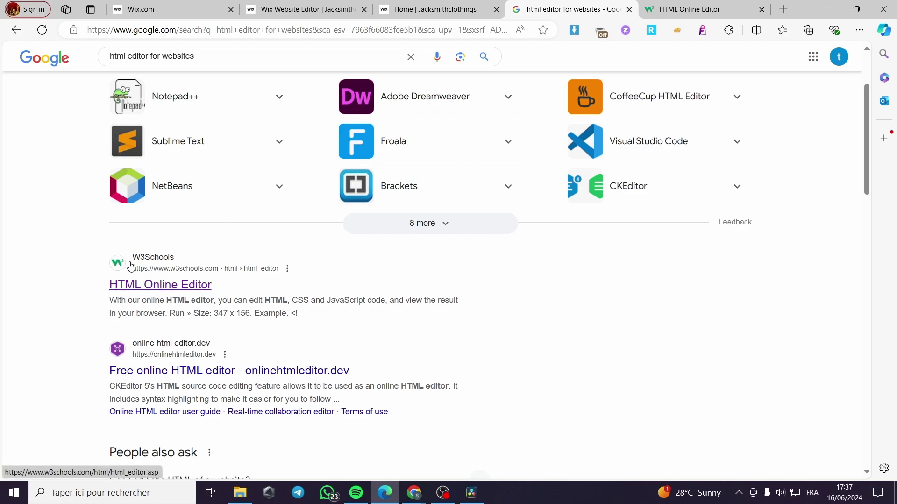
left_click(688, 4)
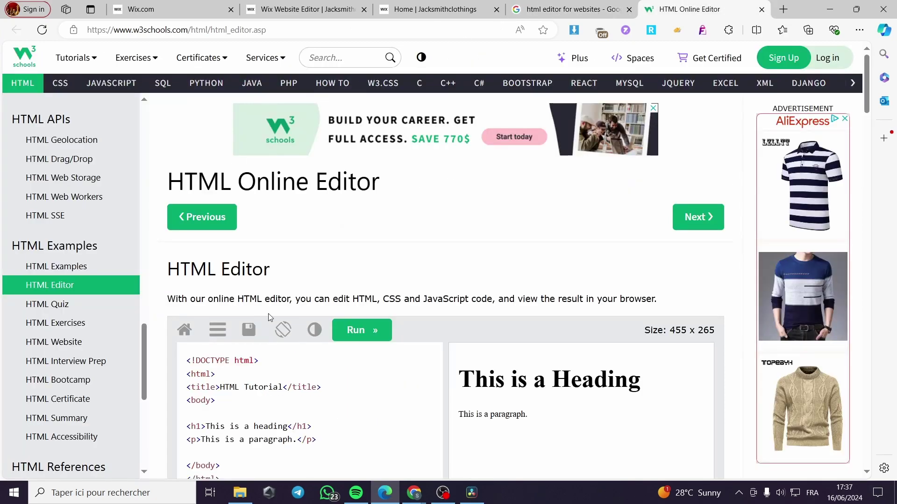
scroll(248, 314, "down", 2)
left_click(229, 362)
key("ctrl+a")
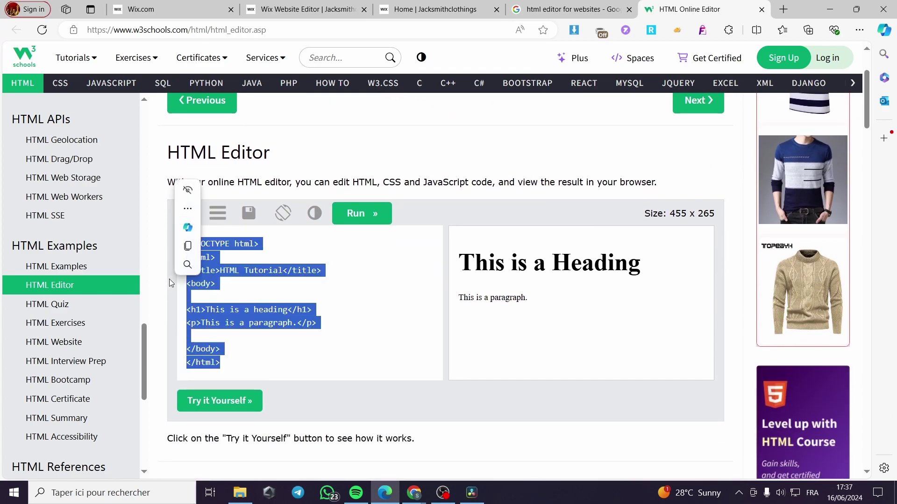
left_click(188, 245)
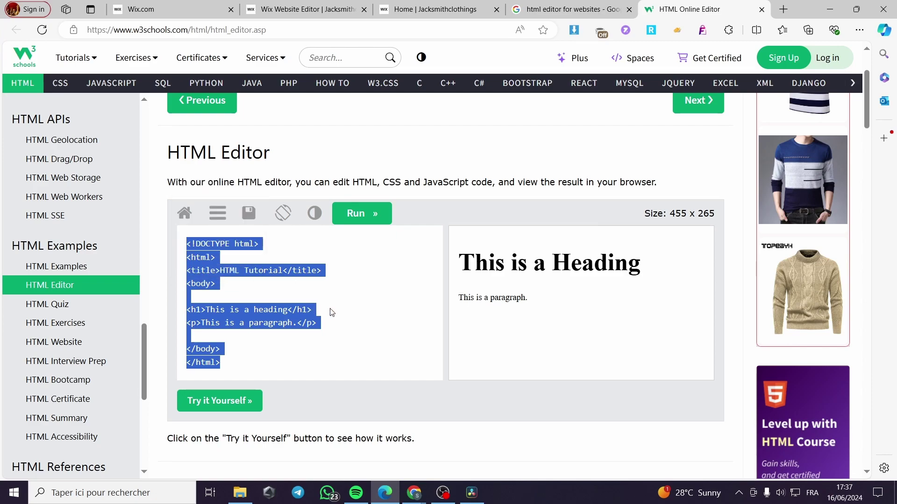
left_click(232, 336)
double_click(225, 363)
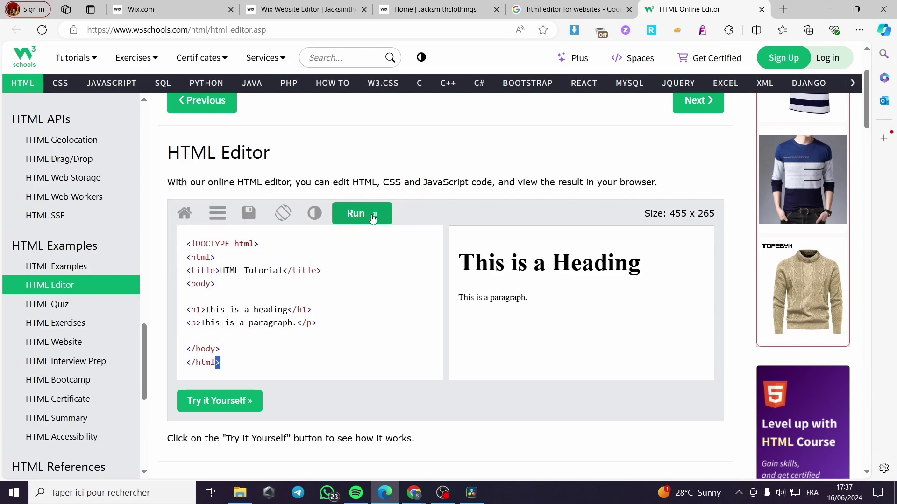
Step: Open the sample in the W3Schools Tryit Editor and delete all of its code
left_click(361, 215)
left_click_drag(52, 252, 21, 133)
type("<")
key("BackSpace")
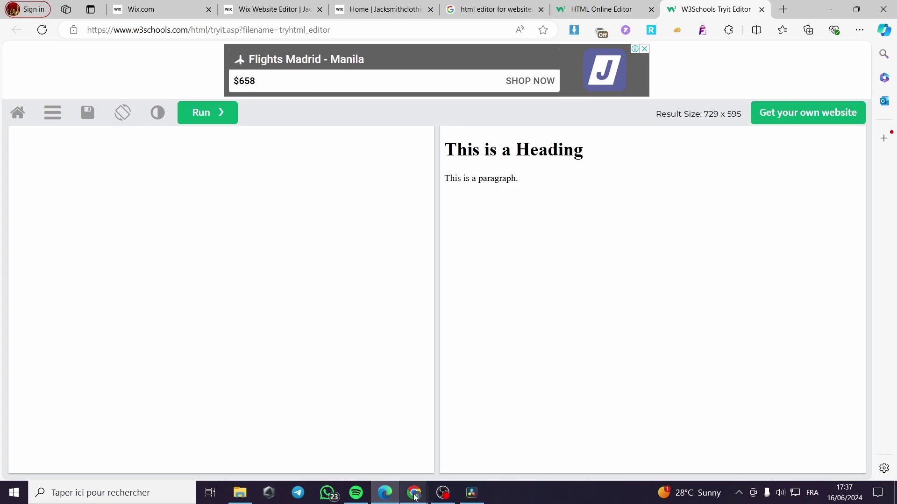
Step: Load the saved Home _ Jacksmithclothings file from the Downloads folder into the empty code area and run it
left_click(237, 493)
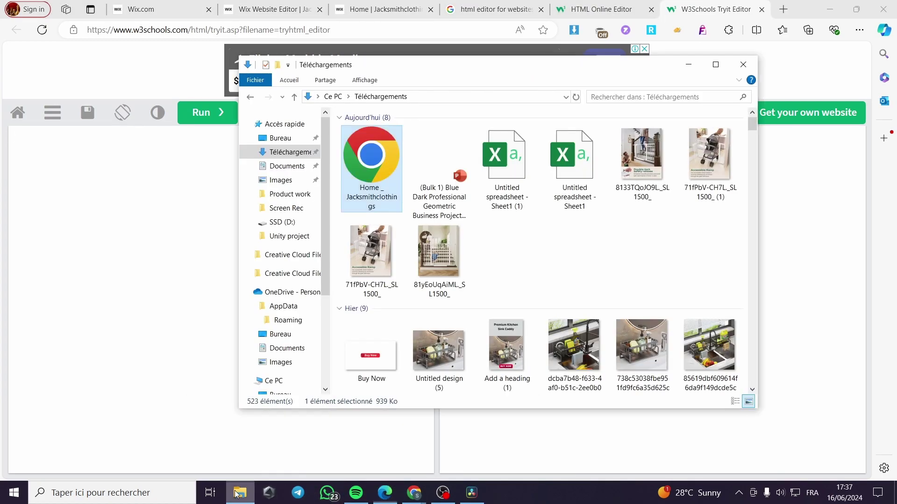
left_click_drag(368, 159, 193, 265)
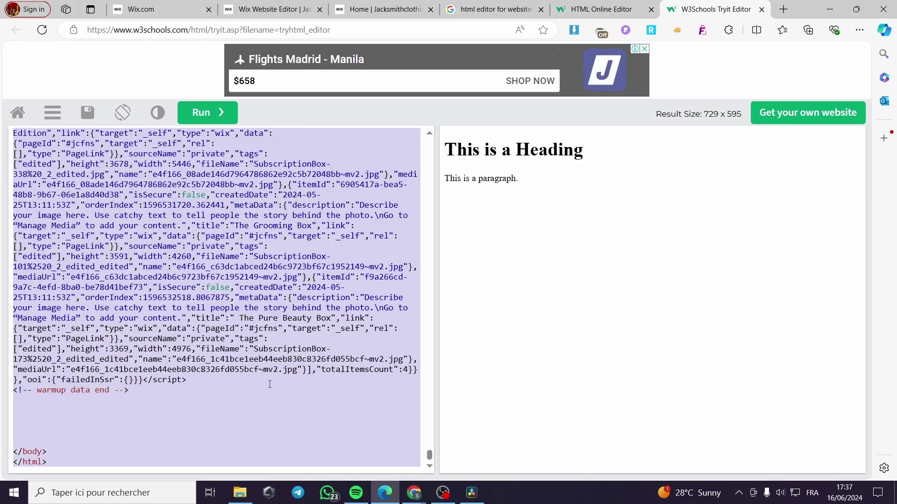
scroll(272, 382, "up", 10)
scroll(267, 401, "up", 10)
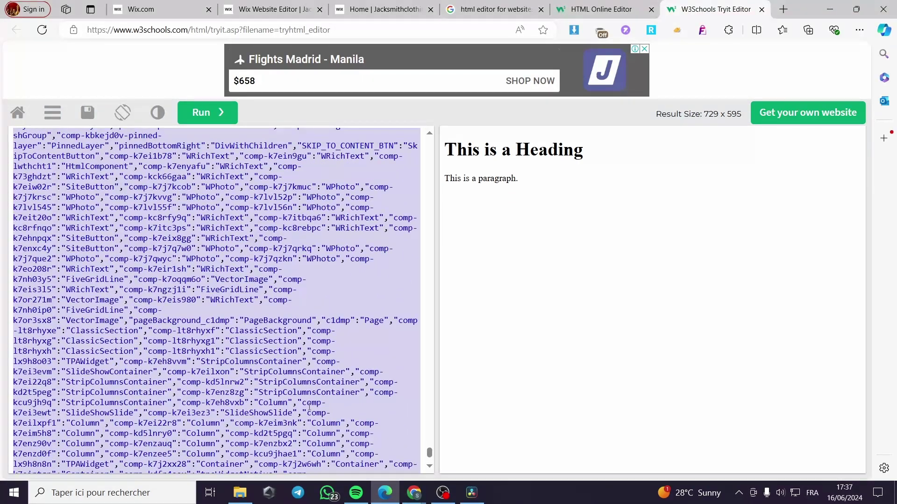
left_click_drag(429, 455, 430, 149)
left_click(226, 117)
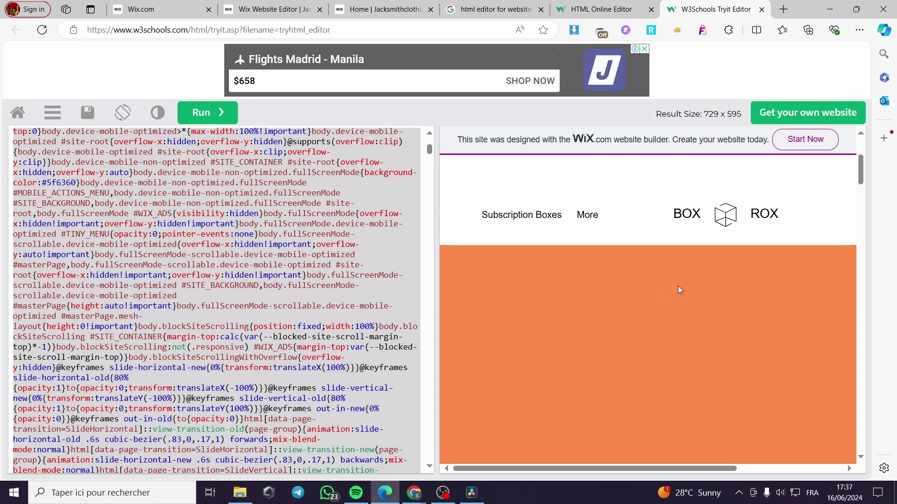
Step: Examine the rendered page in the result pane, from the header and hero image down to the brand logos
left_click_drag(639, 469, 610, 469)
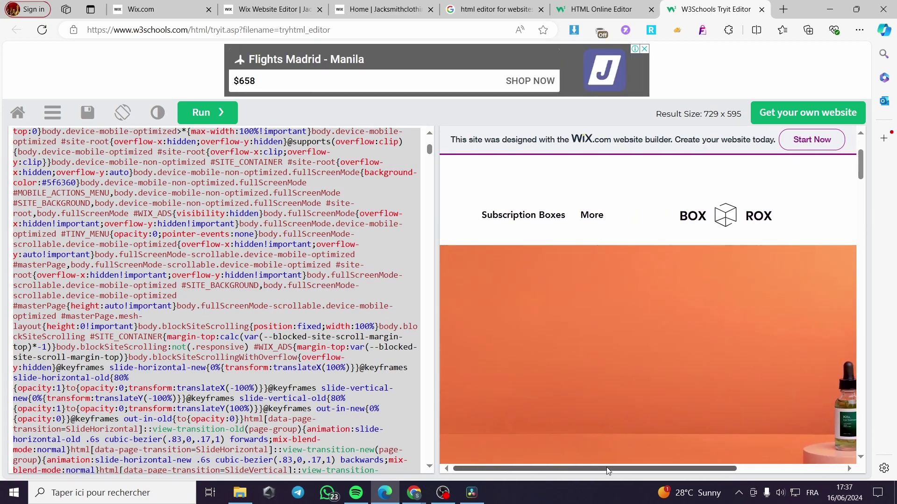
scroll(691, 413, "down", 2)
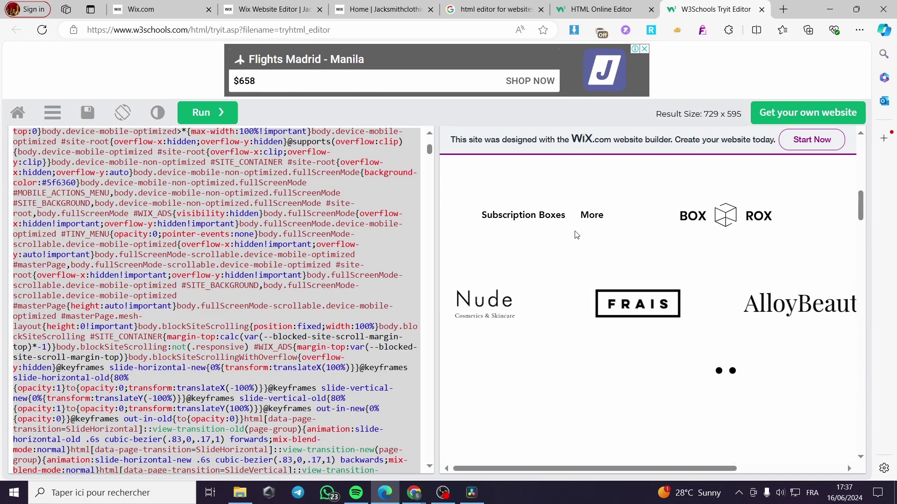
scroll(680, 424, "up", 2)
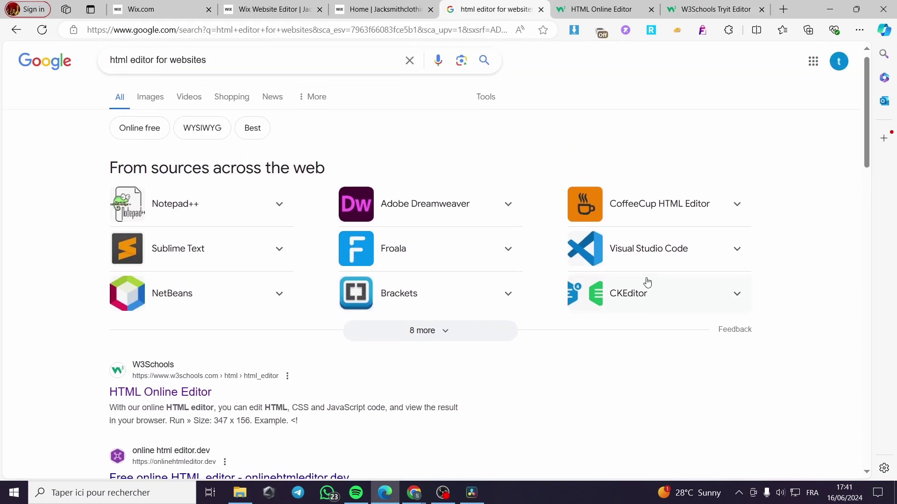
Step: Return to the Google results for HTML editors and expand the CoffeeCup HTML Editor details
scroll(647, 282, "up", 1)
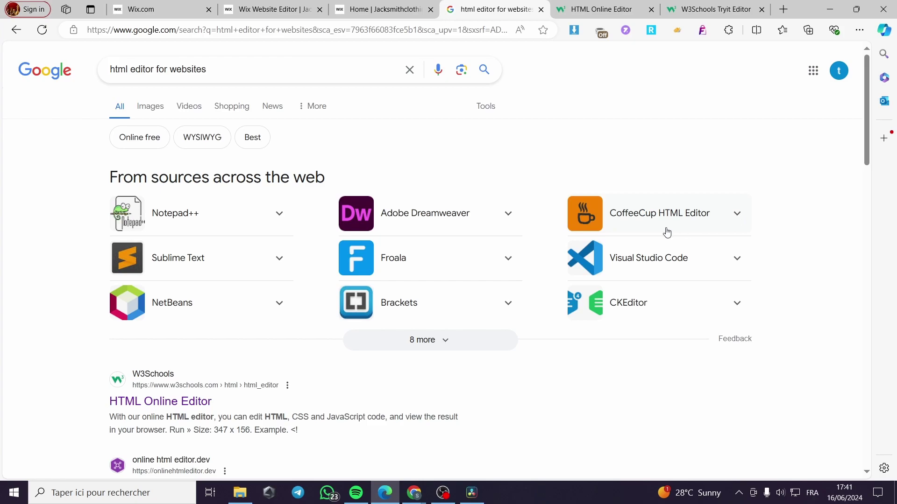
left_click(737, 216)
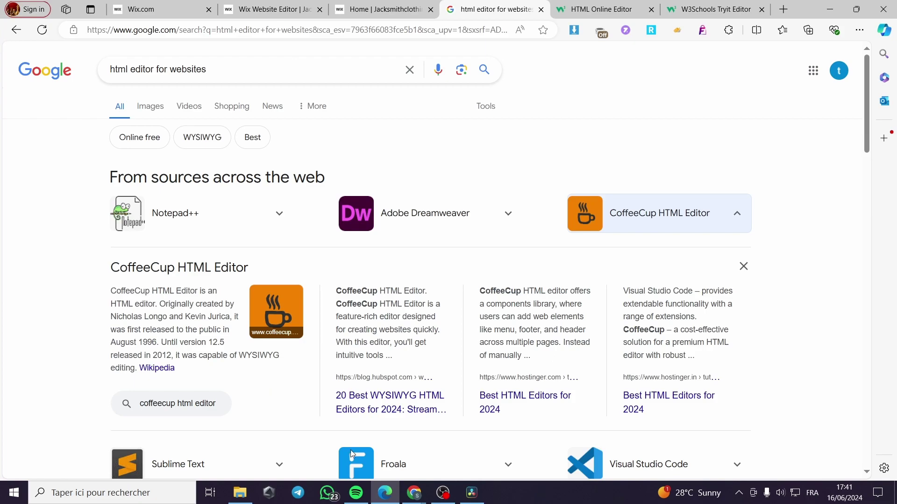
Step: Check the saved Home _ Jacksmithclothings page in the Downloads folder of File Explorer, and minimize the window
left_click(239, 493)
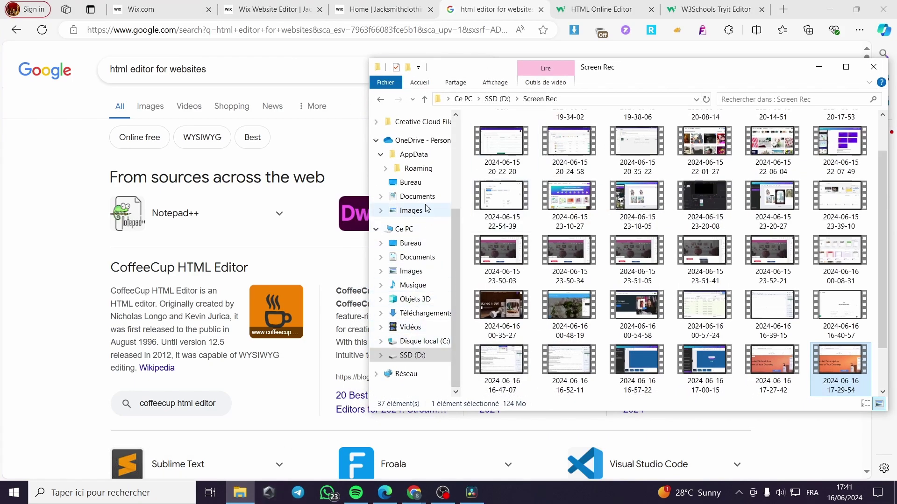
left_click(414, 141)
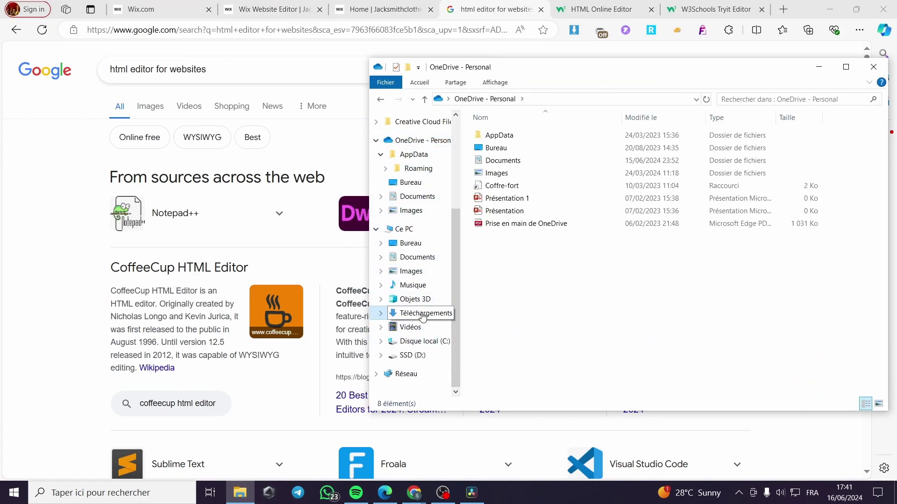
left_click(423, 314)
left_click_drag(645, 85, 478, 82)
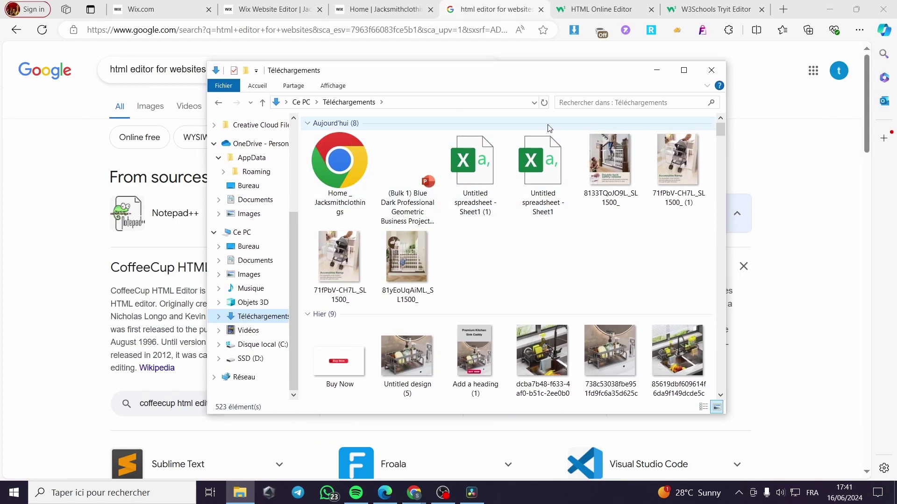
left_click(656, 70)
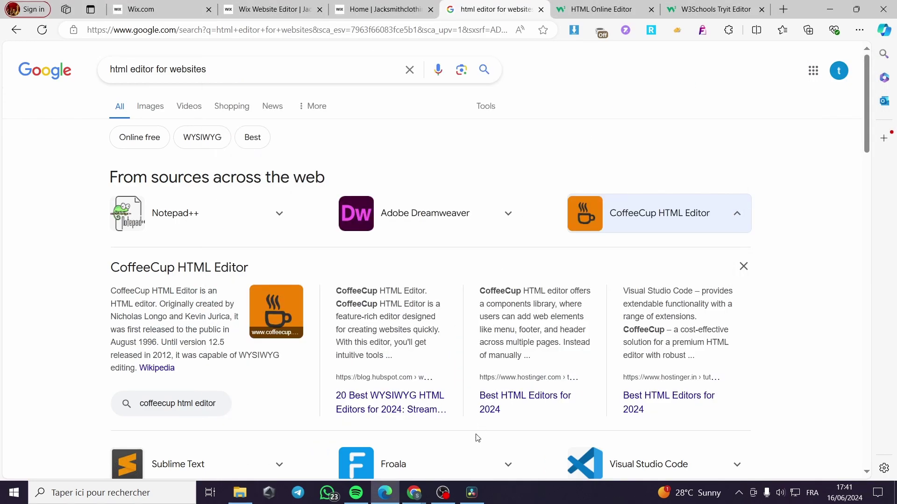
Step: View the saved copy in Chrome, and switch back to Edge to review the Wix dashboard, editor preview and live site
mouse_move(414, 491)
left_click(421, 413)
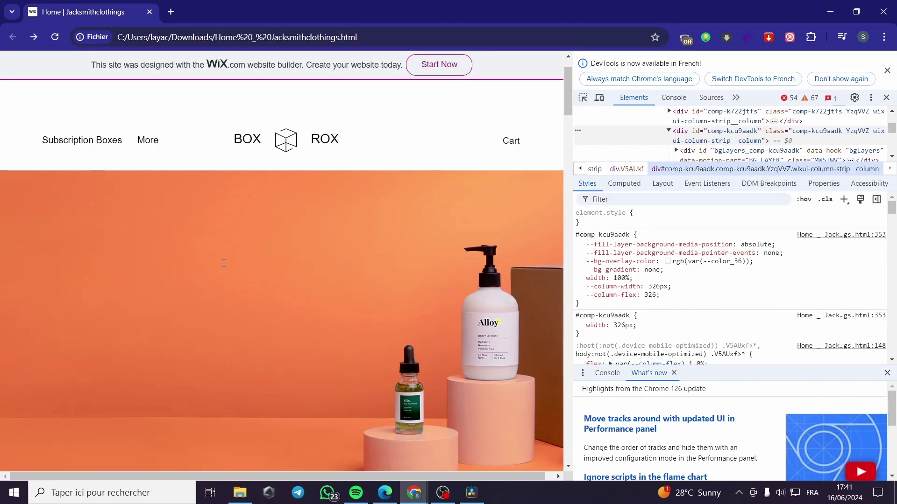
left_click(381, 498)
left_click(141, 10)
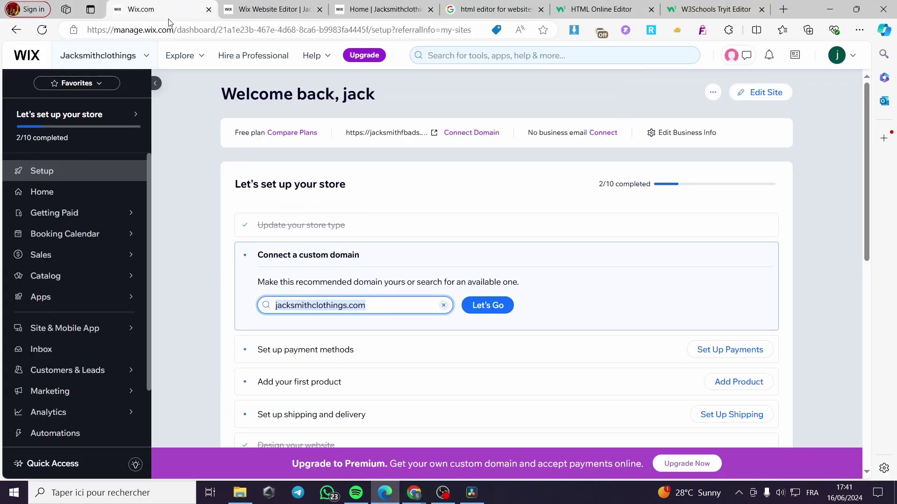
left_click(244, 9)
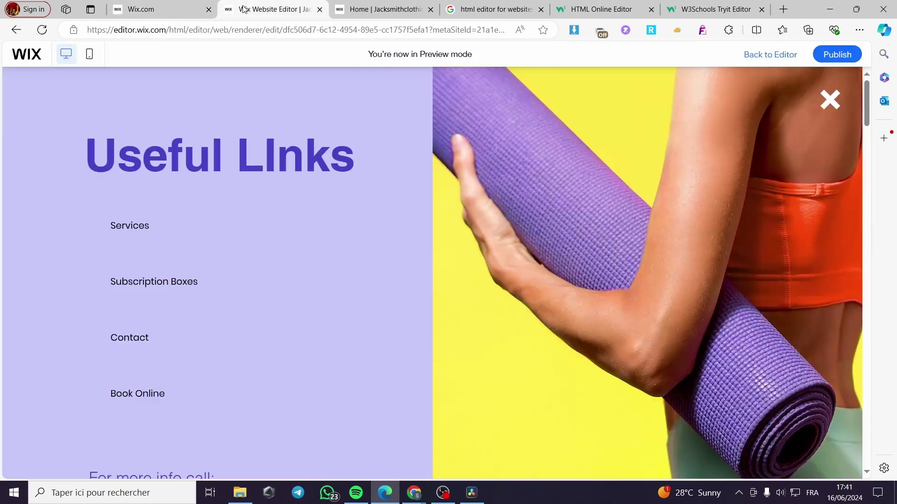
left_click(374, 10)
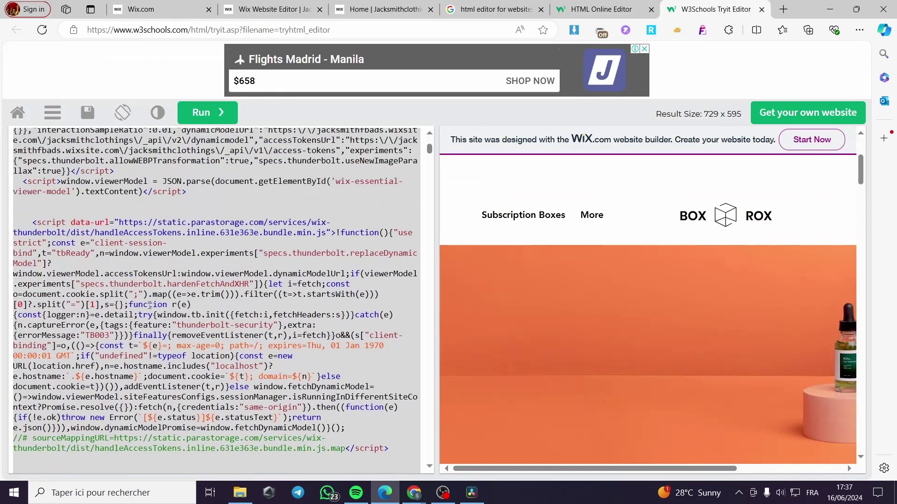
Step: Look through the imported site code in the W3Schools Tryit Editor towards its beginning
scroll(150, 304, "up", 10)
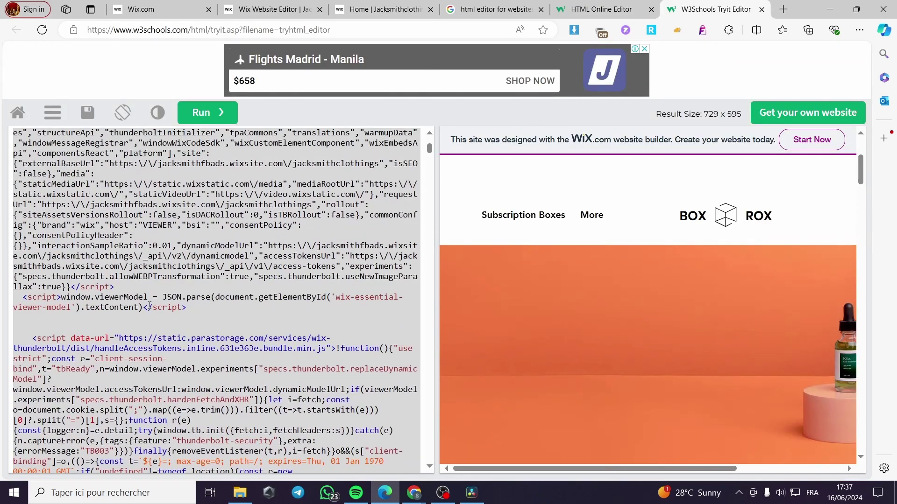
scroll(149, 304, "up", 15)
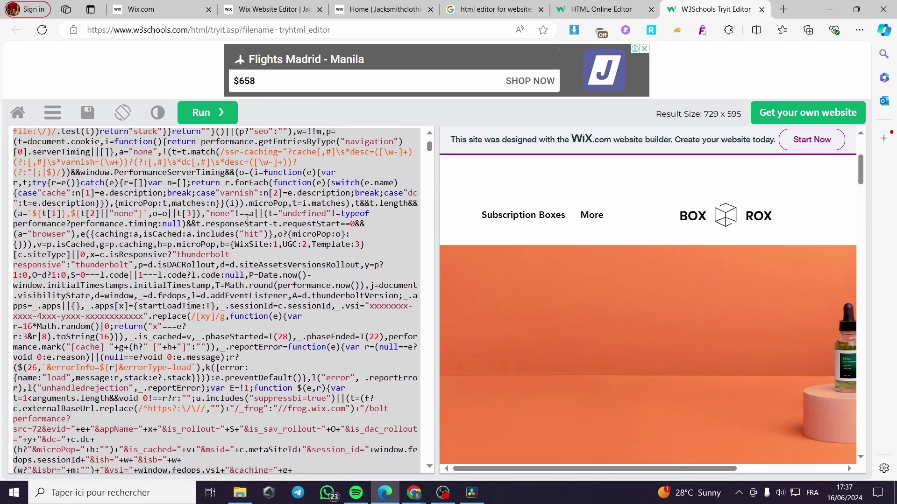